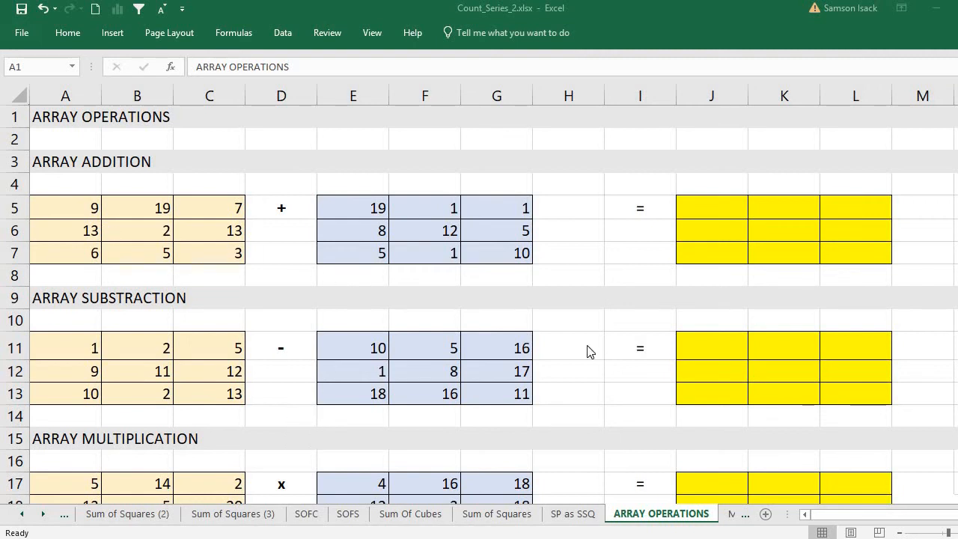
- Look through the array operation sections and examine the two addition arrays in A5:C7 and E5:G7
left_click(66, 117)
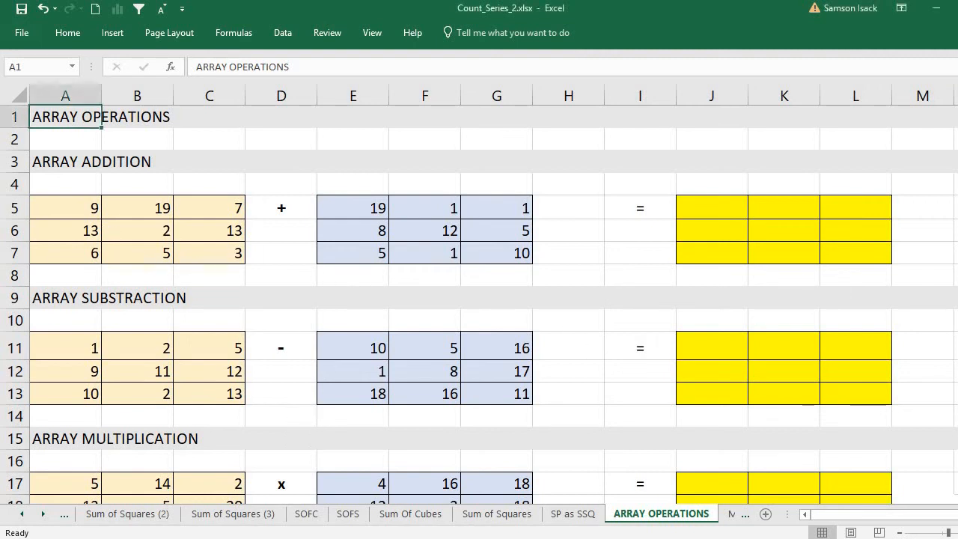
scroll(479, 299, "down", 4)
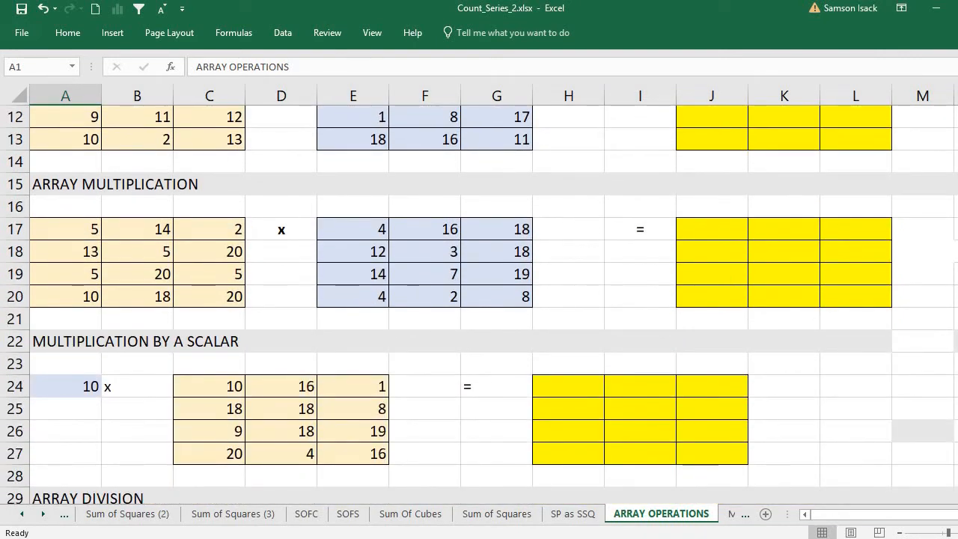
scroll(479, 300, "down", 4)
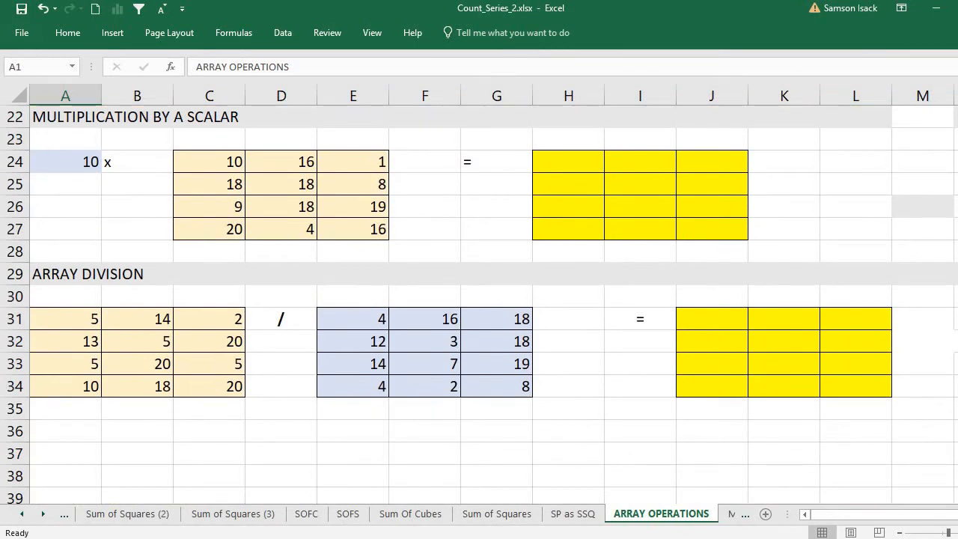
scroll(579, 244, "up", 8)
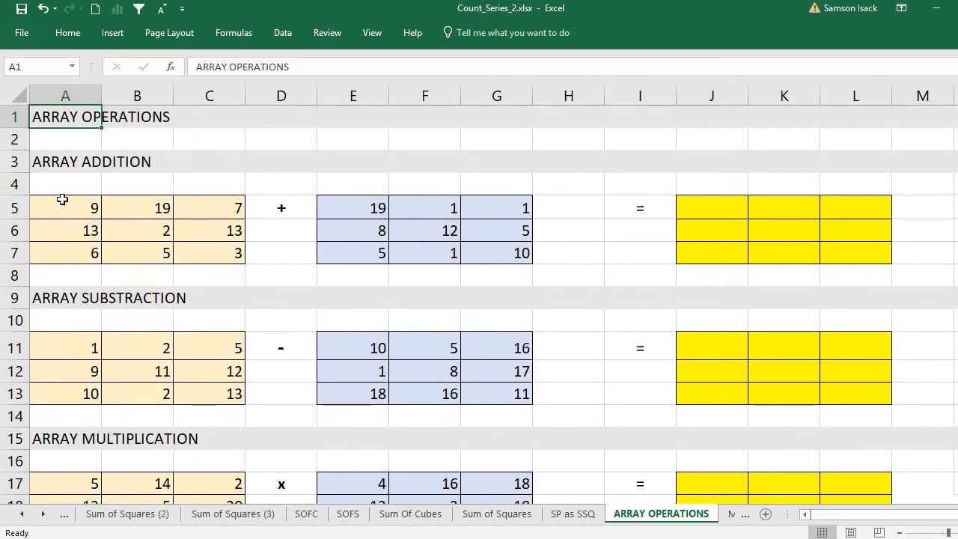
left_click_drag(63, 201, 224, 253)
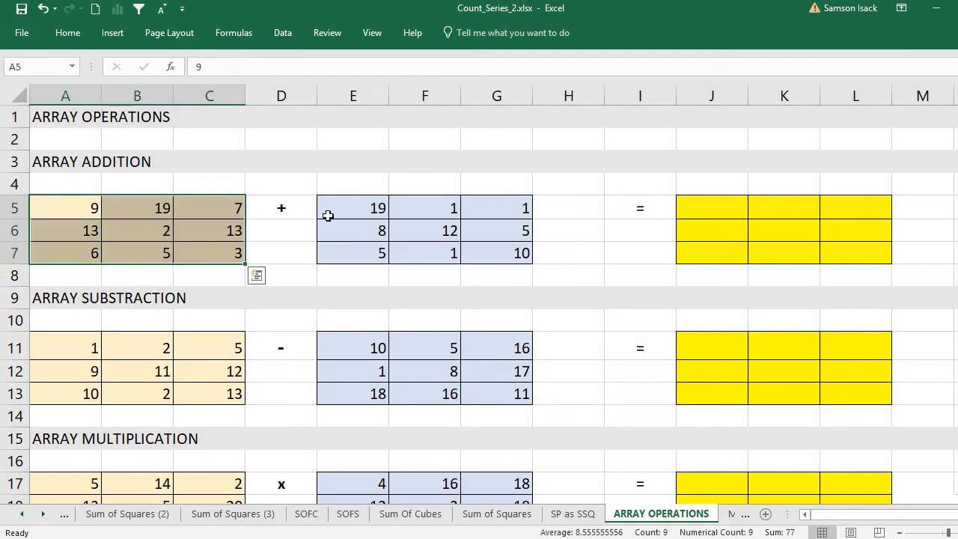
left_click_drag(328, 210, 505, 249)
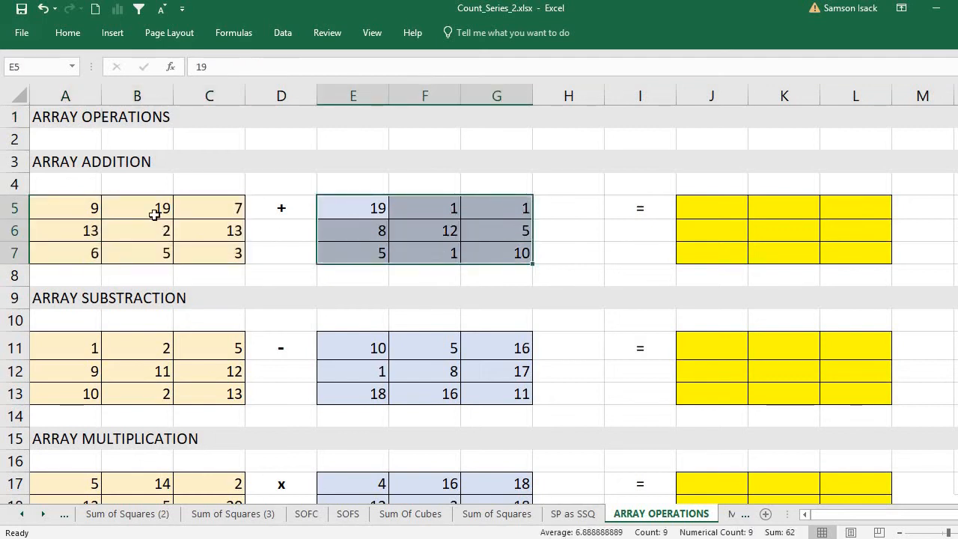
left_click_drag(77, 209, 232, 253)
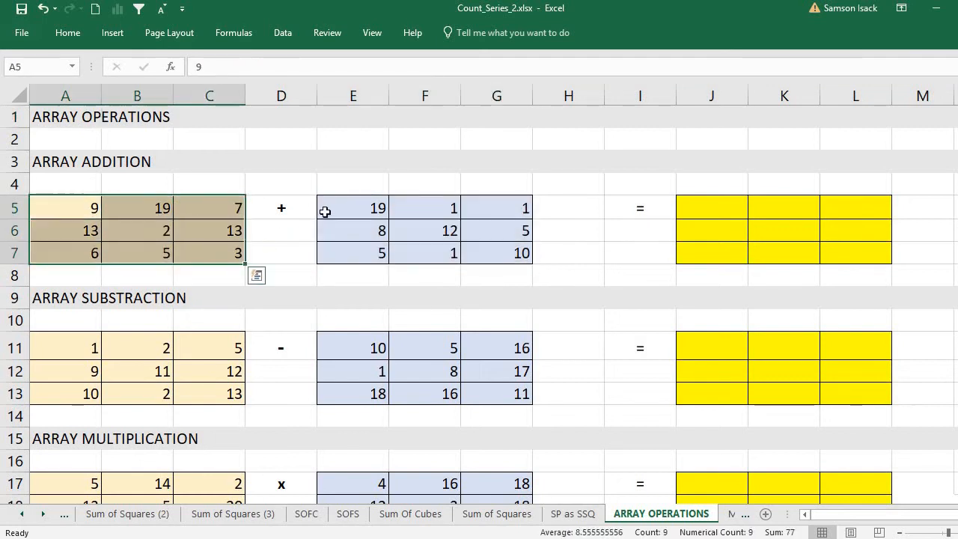
left_click_drag(325, 212, 496, 263)
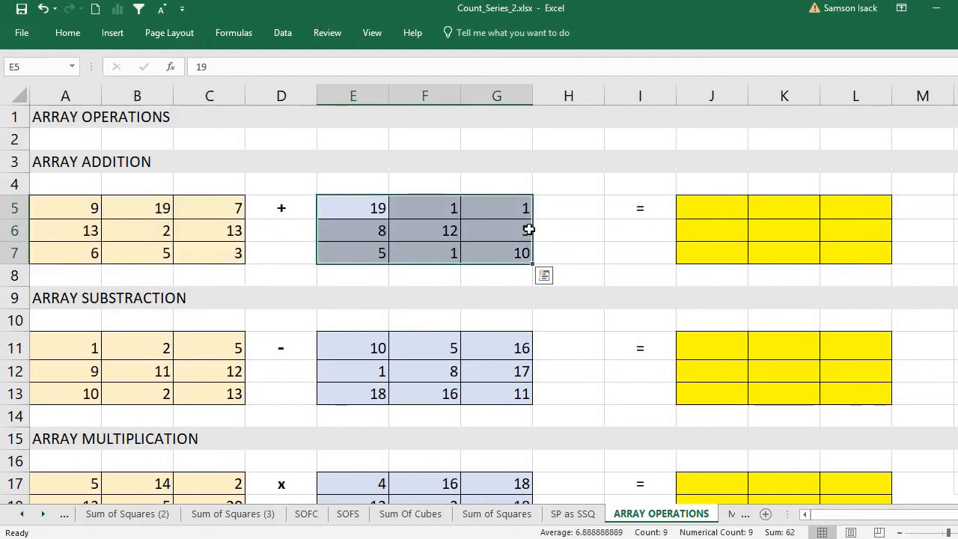
- Compare the corresponding first-row cells of the two addition arrays, A5:C5 with E5:G5
left_click(75, 197)
left_click(369, 204)
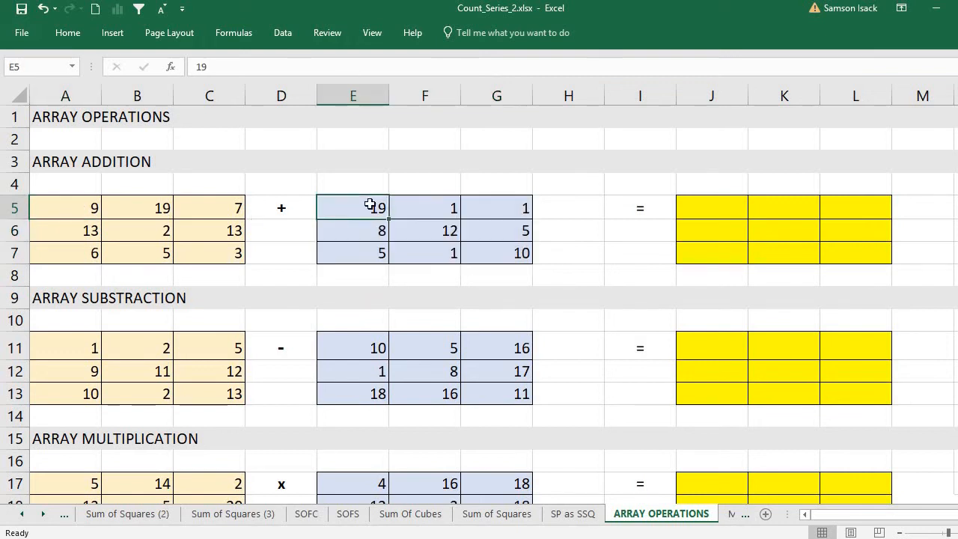
left_click(93, 209)
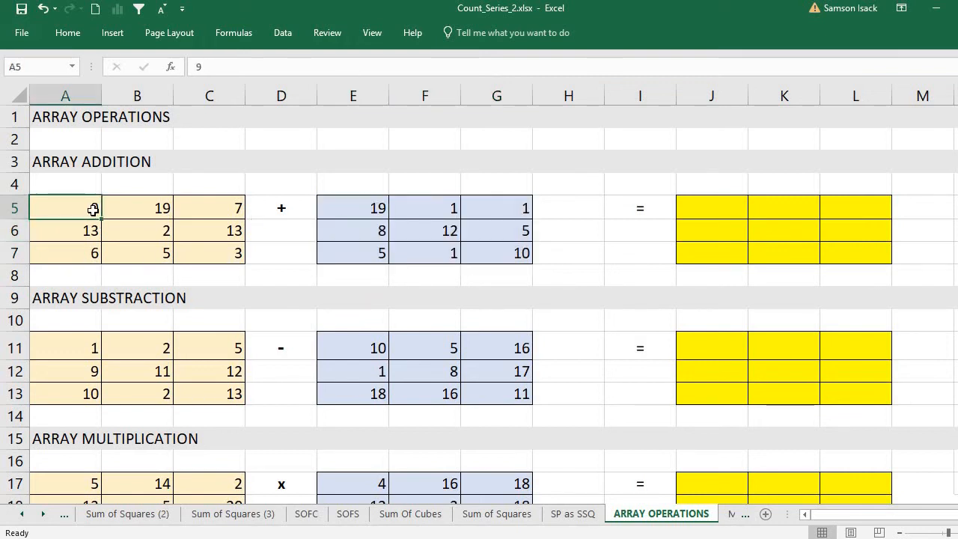
left_click(342, 214)
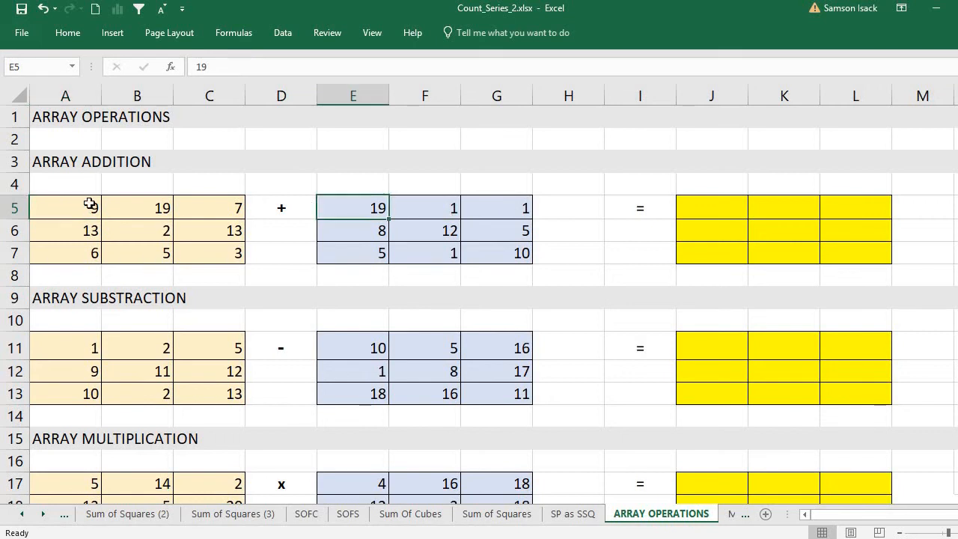
left_click(89, 204)
left_click(336, 204)
left_click(69, 198)
left_click(353, 209)
left_click(157, 209)
left_click(429, 214)
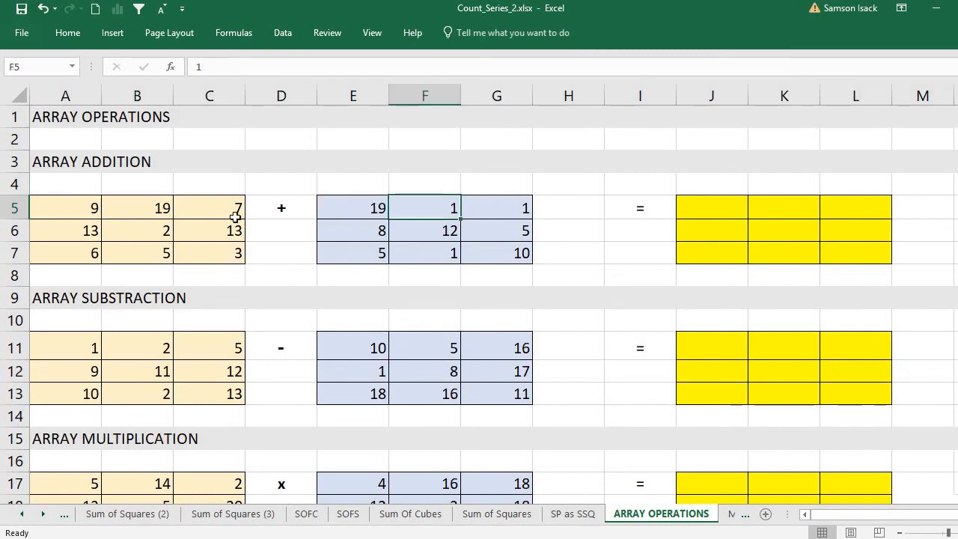
left_click(234, 211)
left_click(485, 210)
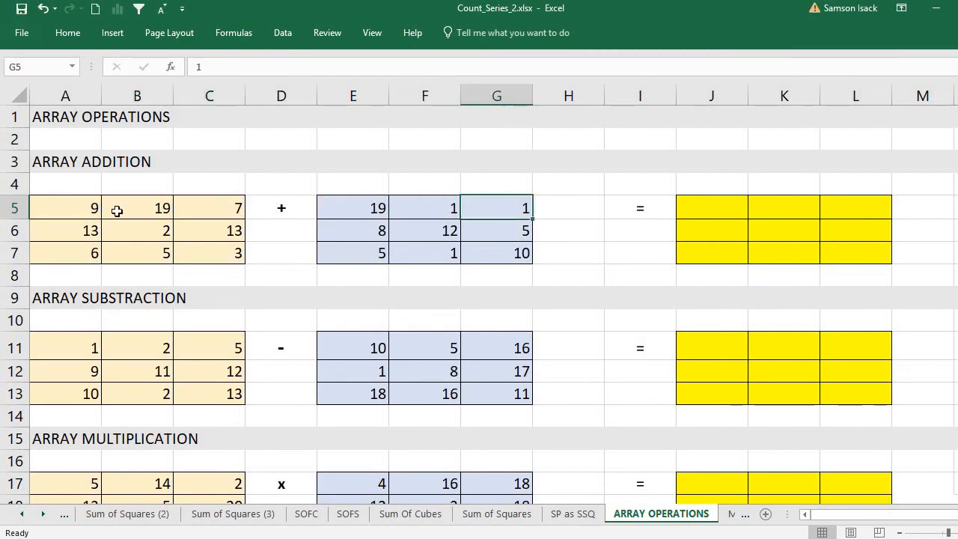
left_click(75, 207)
left_click(383, 212)
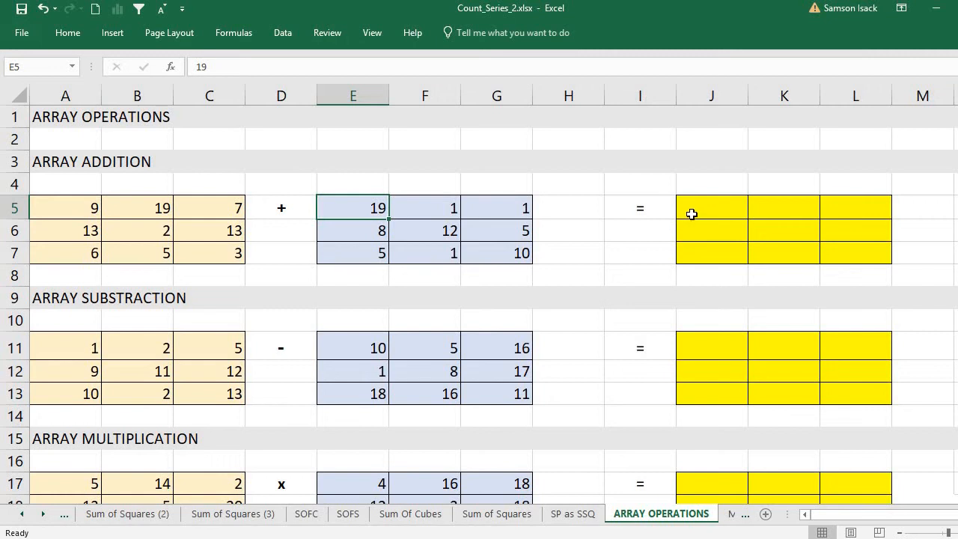
- Enter the formula =A5+E5 in cell J5 of the array addition result block
left_click(692, 214)
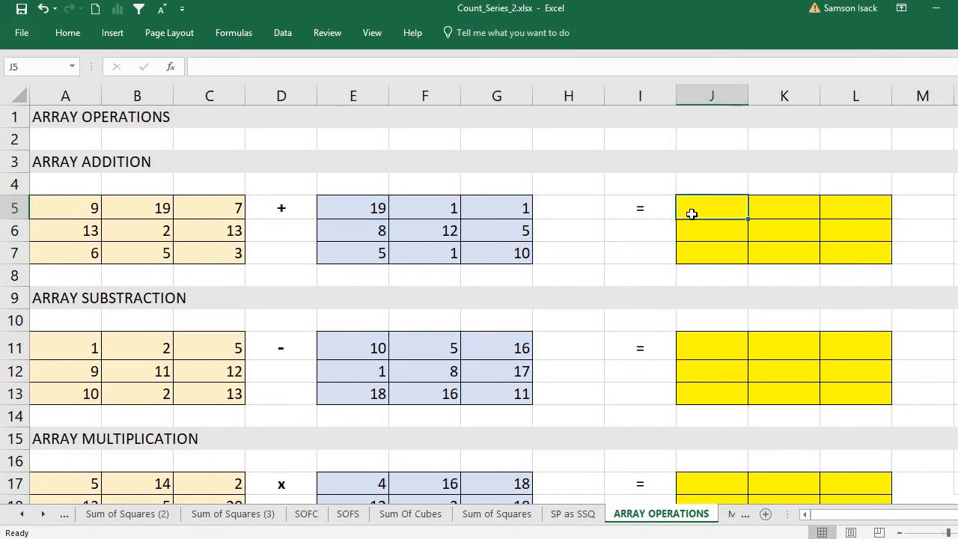
type("=")
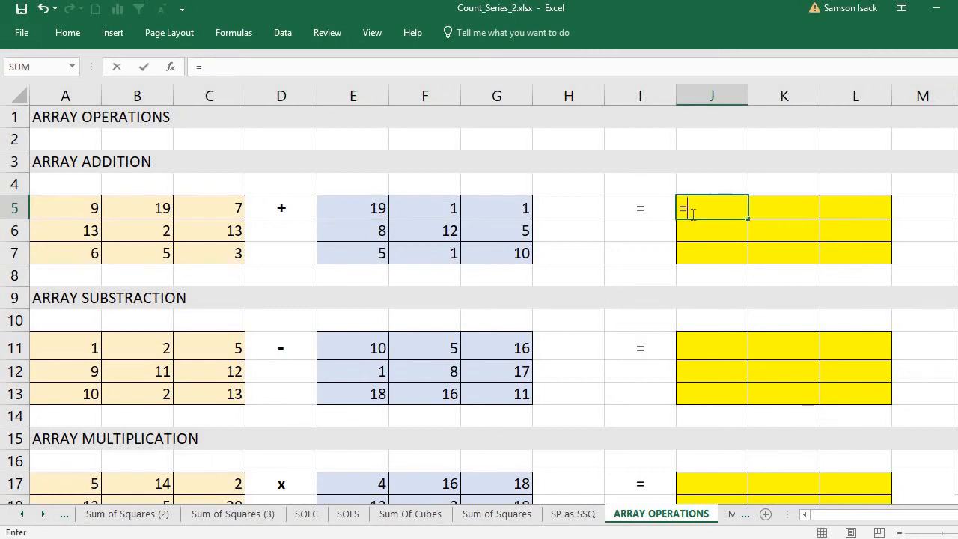
left_click(76, 207)
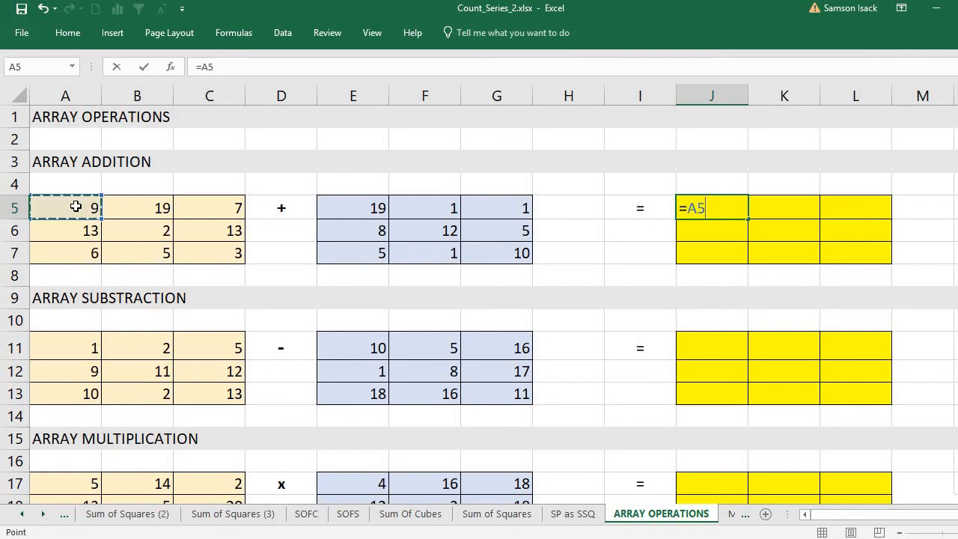
type("+")
left_click(345, 210)
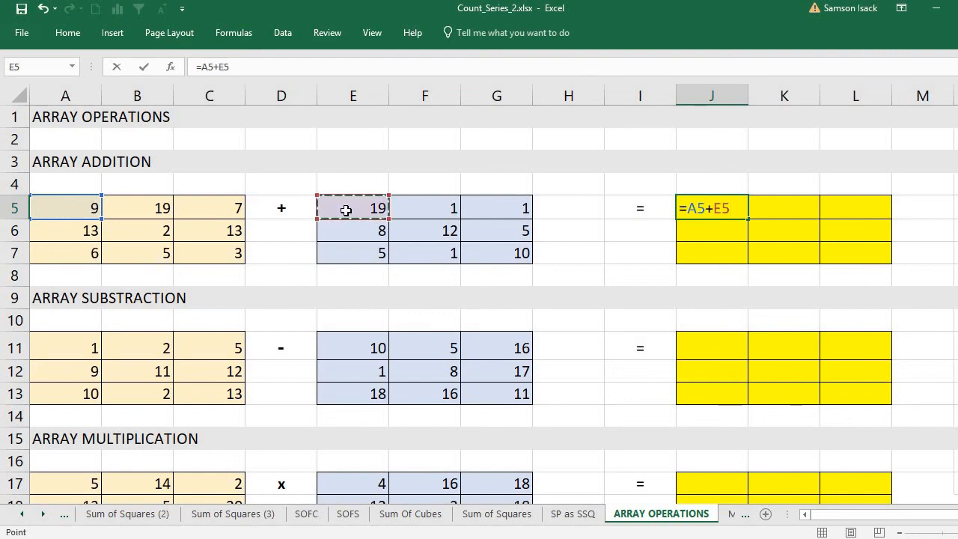
key("Return")
- Enter the formula =B5+F5 in cell K5 of the array addition result block
left_click(791, 207)
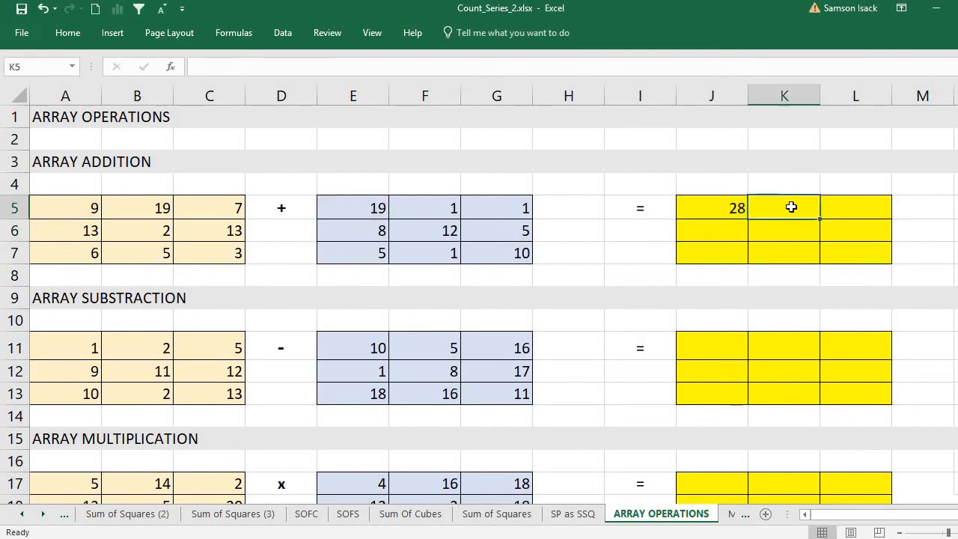
type("=")
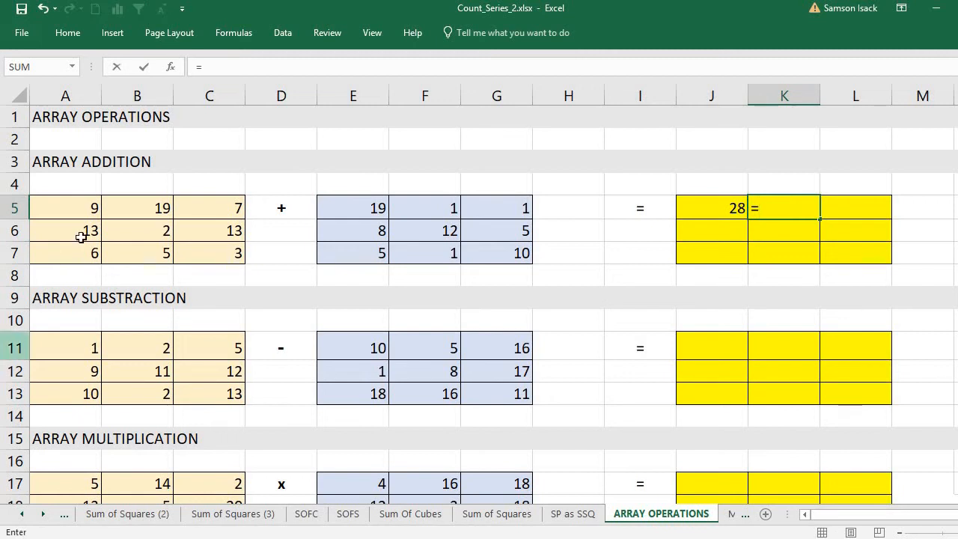
left_click(146, 208)
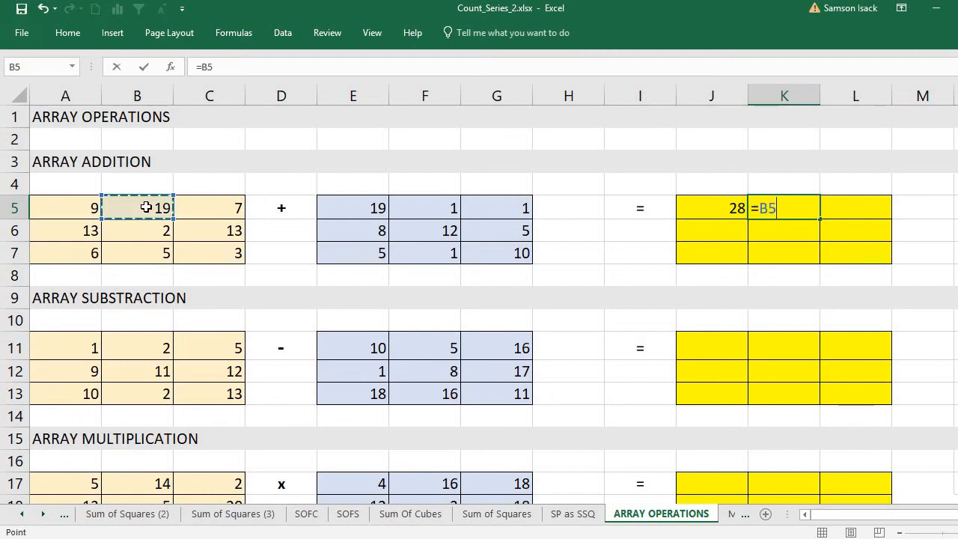
type("+")
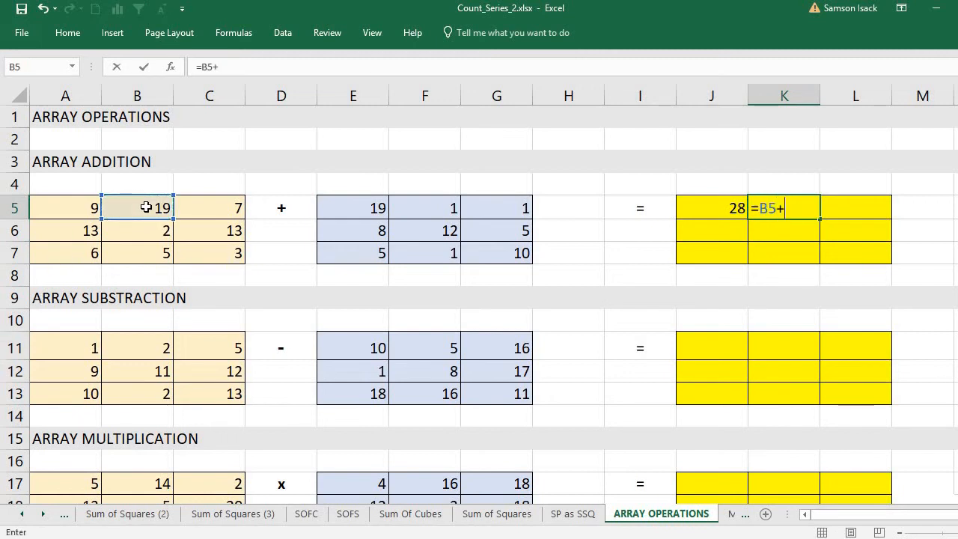
left_click(412, 210)
key("Return")
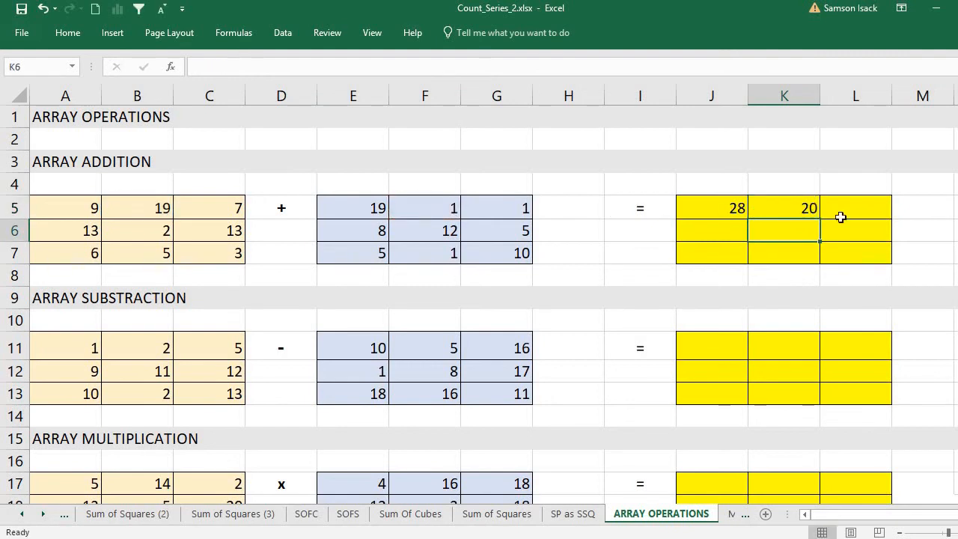
- Clear the individual addition formulas from cells J5:K5
left_click(723, 214)
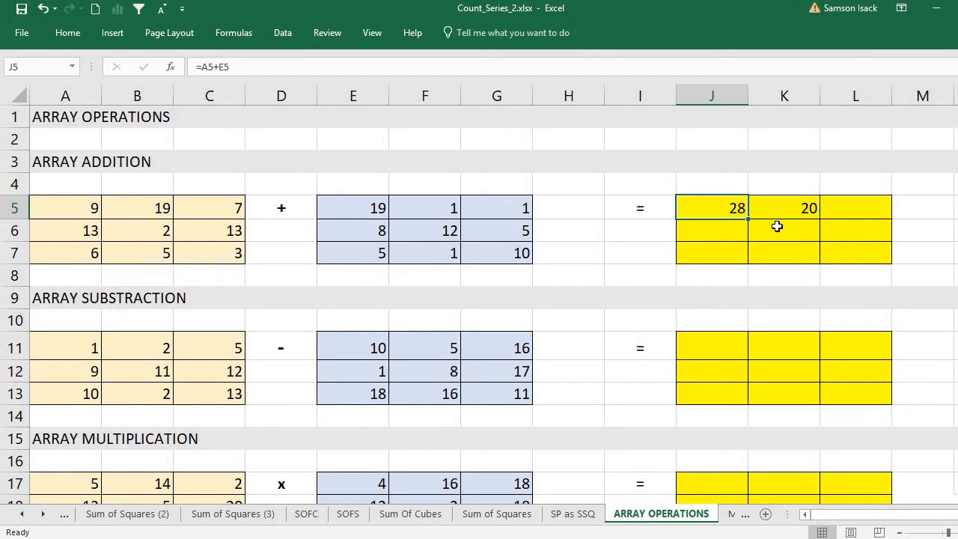
left_click_drag(737, 210, 765, 208)
key("Delete")
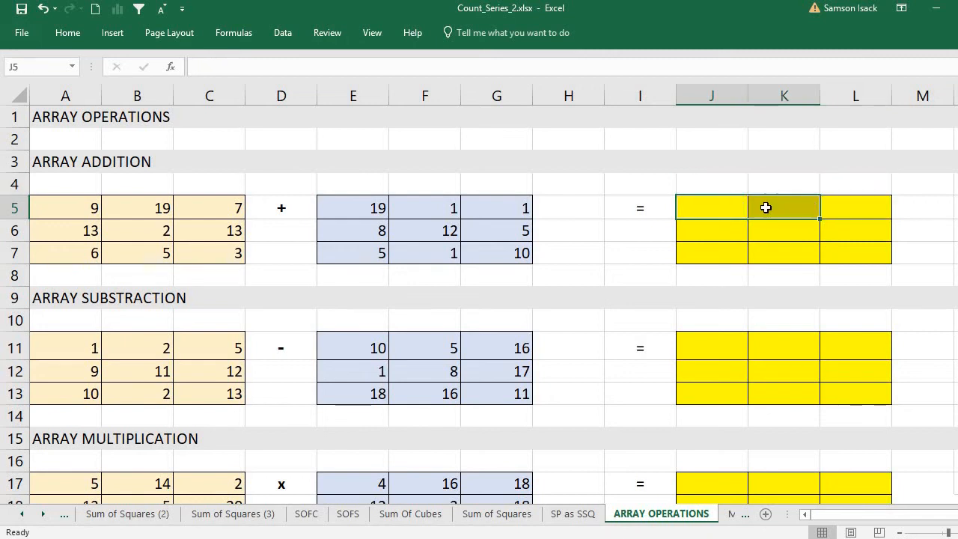
left_click(727, 208)
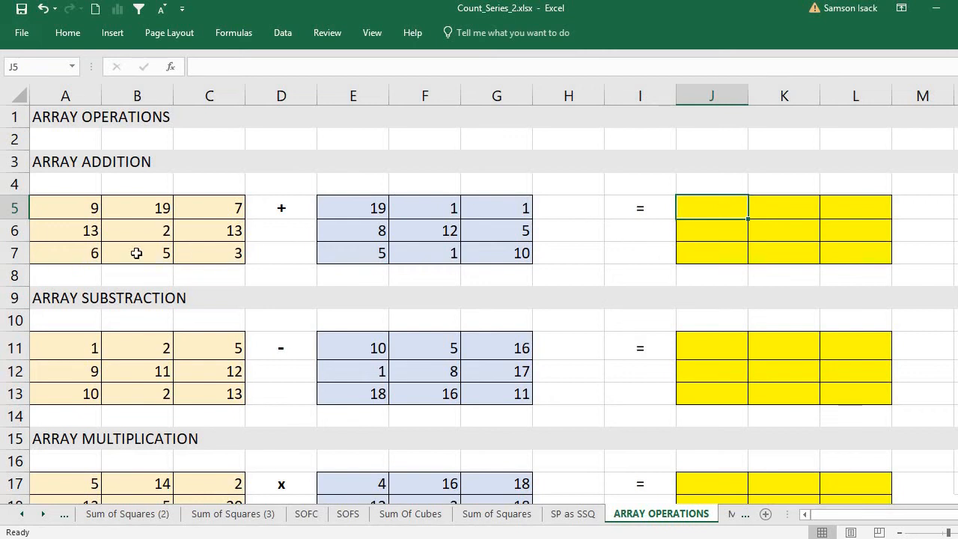
- Examine the addition source arrays A5:C7 and E5:G7 and the matching empty result range J5:L7
left_click_drag(90, 210, 233, 249)
left_click_drag(351, 208, 497, 251)
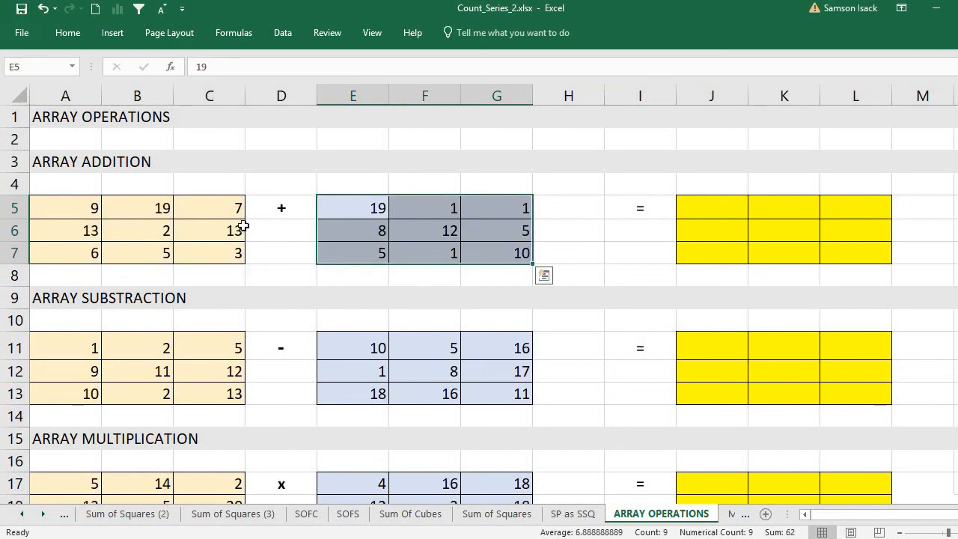
left_click_drag(85, 210, 215, 251)
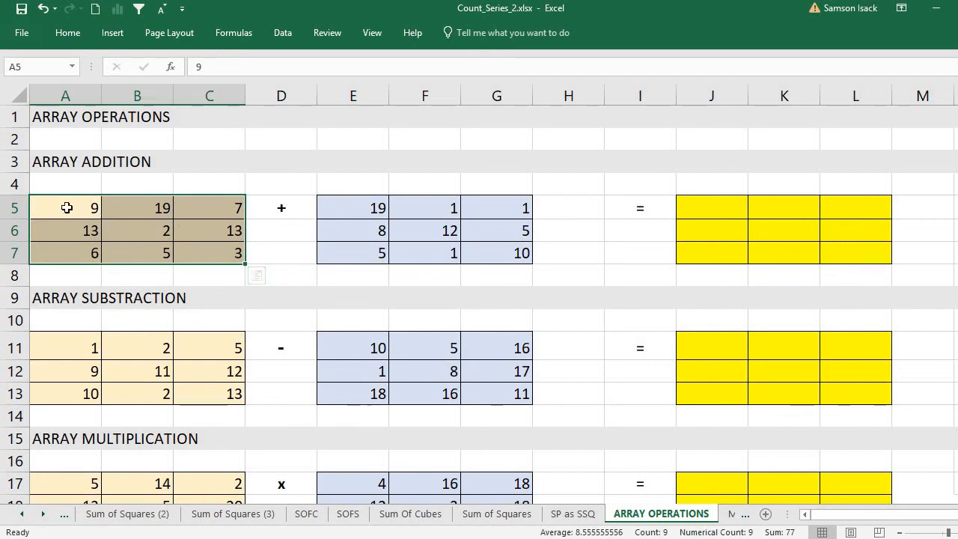
left_click(367, 208)
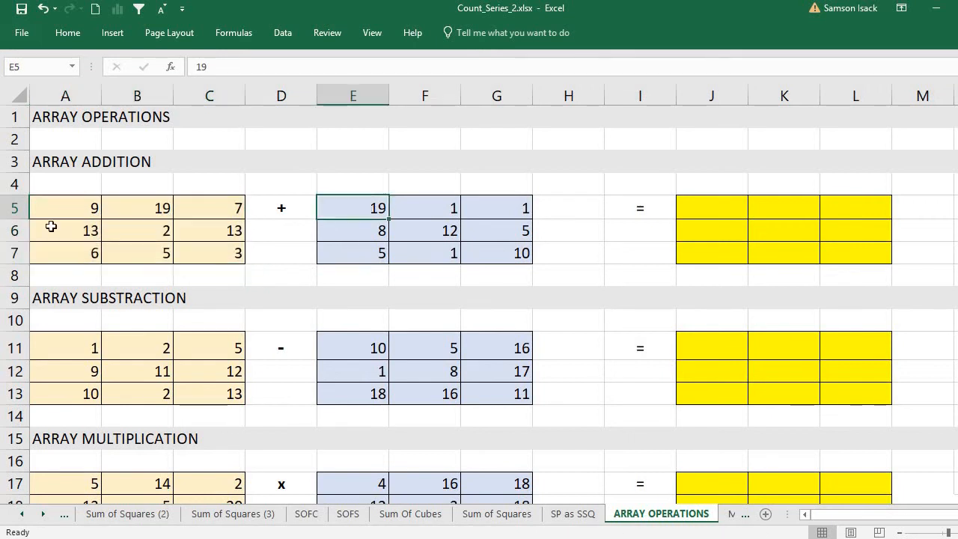
left_click_drag(497, 214, 497, 254)
left_click(714, 213)
mouse_move(714, 213)
left_mouse_down()
mouse_move(838, 220)
mouse_move(842, 252)
left_mouse_up()
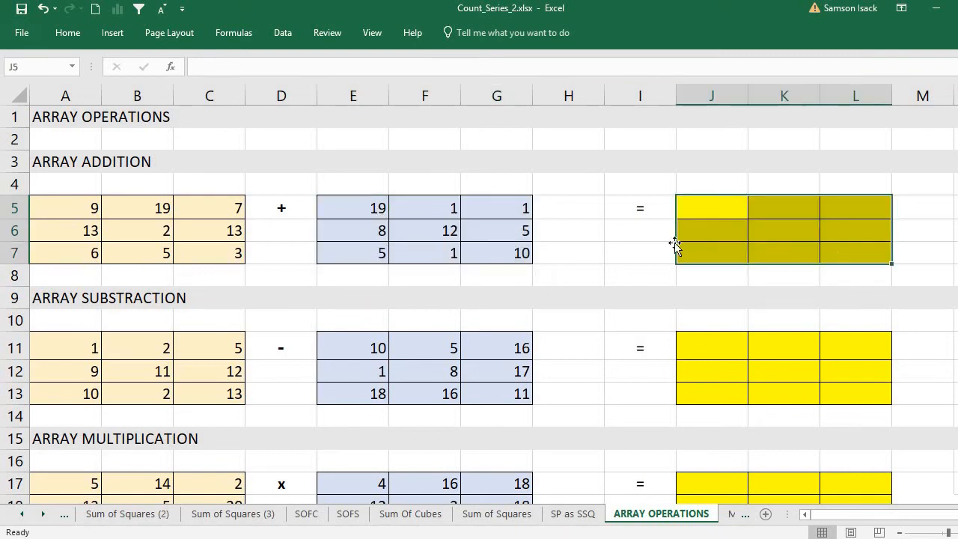
left_click(726, 206)
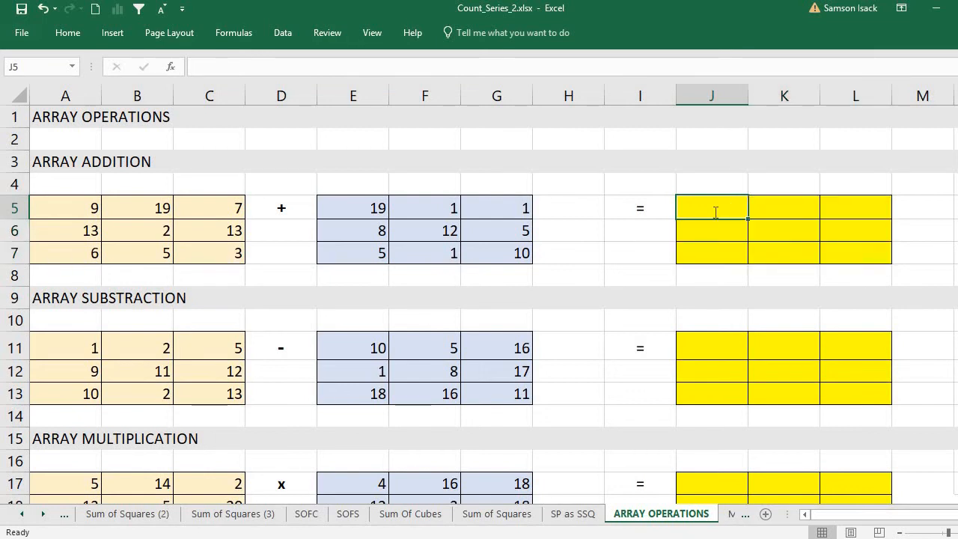
double_click(715, 213)
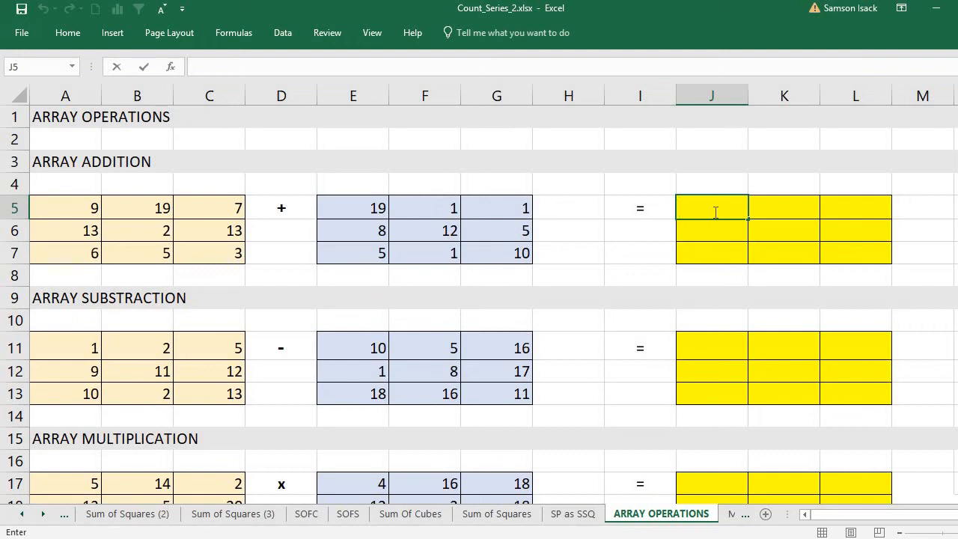
key("Return")
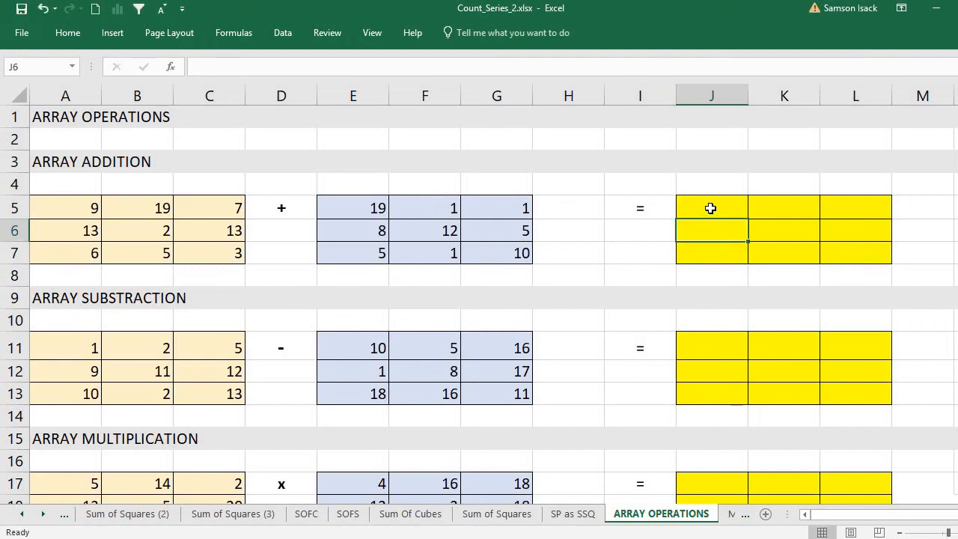
- Enter the array formula =A5:C7+E5:G7 across the whole addition result range J5:L7
left_click(710, 208)
mouse_move(710, 208)
left_mouse_down()
mouse_move(781, 218)
mouse_move(852, 253)
left_mouse_up()
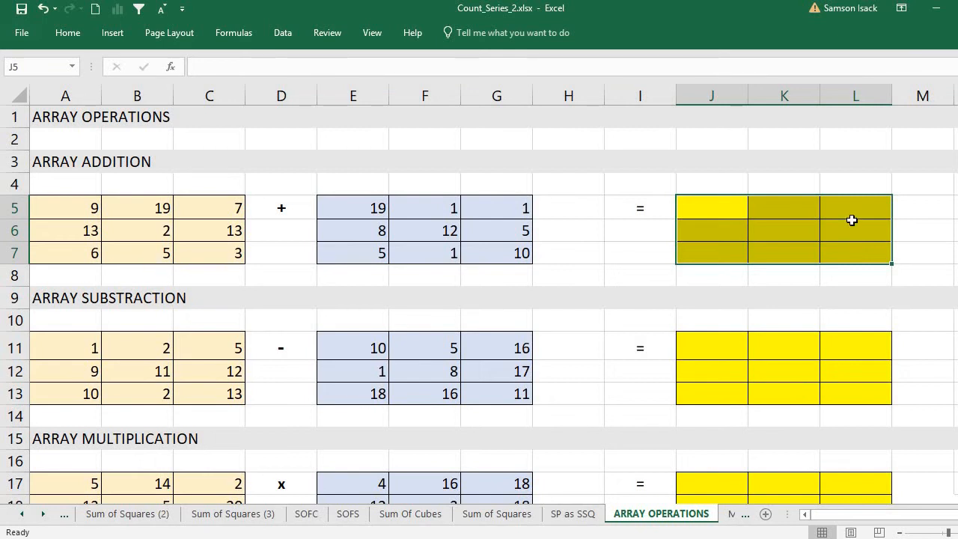
left_click_drag(736, 205, 861, 249)
type("=")
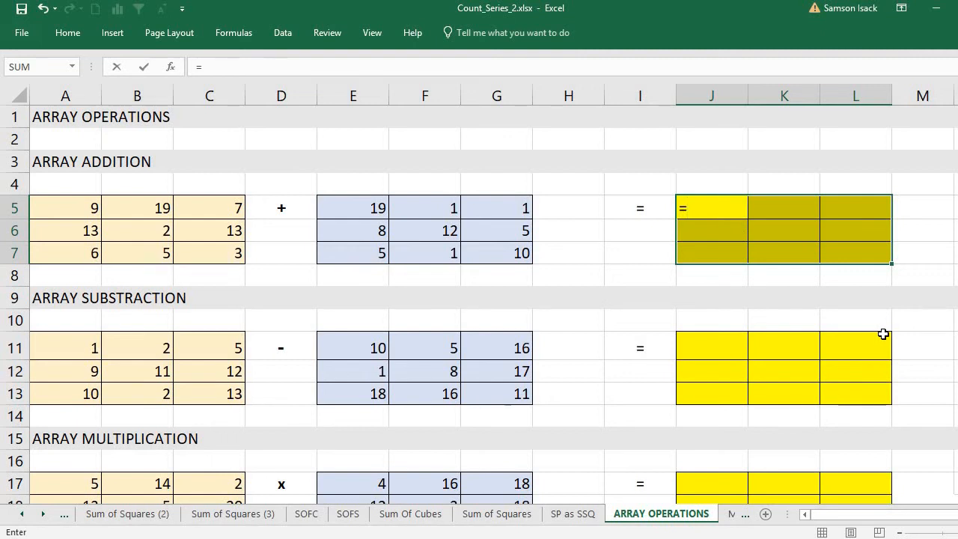
left_click_drag(77, 209, 213, 249)
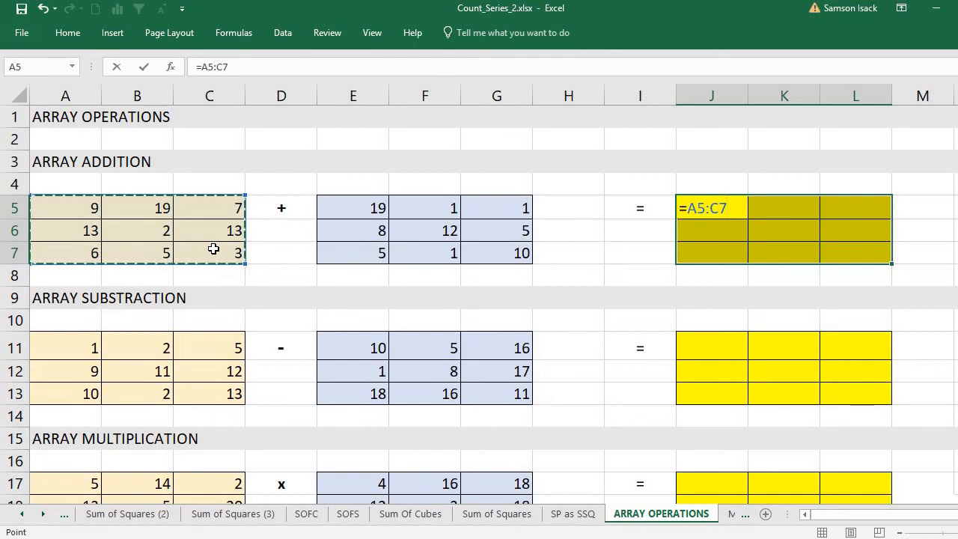
left_click_drag(71, 212, 219, 244)
type("+")
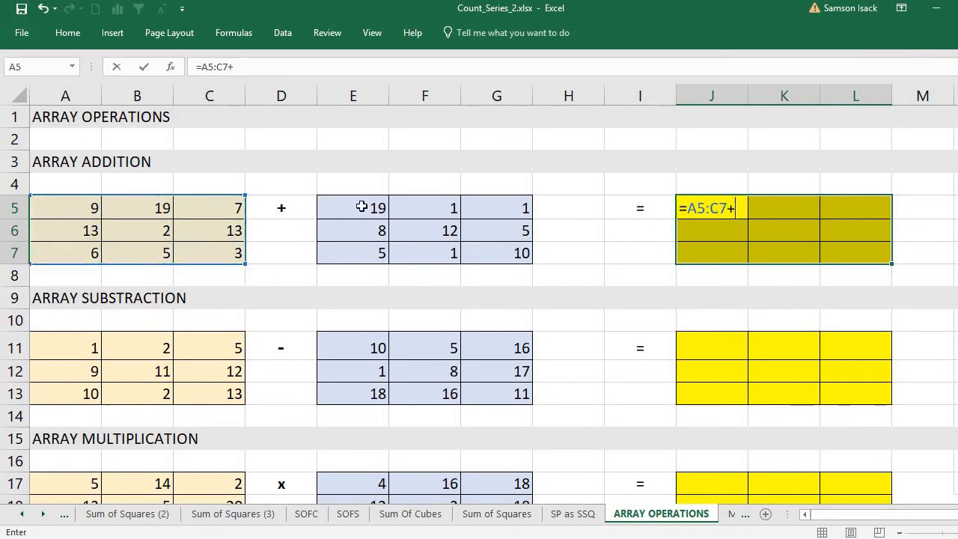
left_click_drag(366, 208, 498, 248)
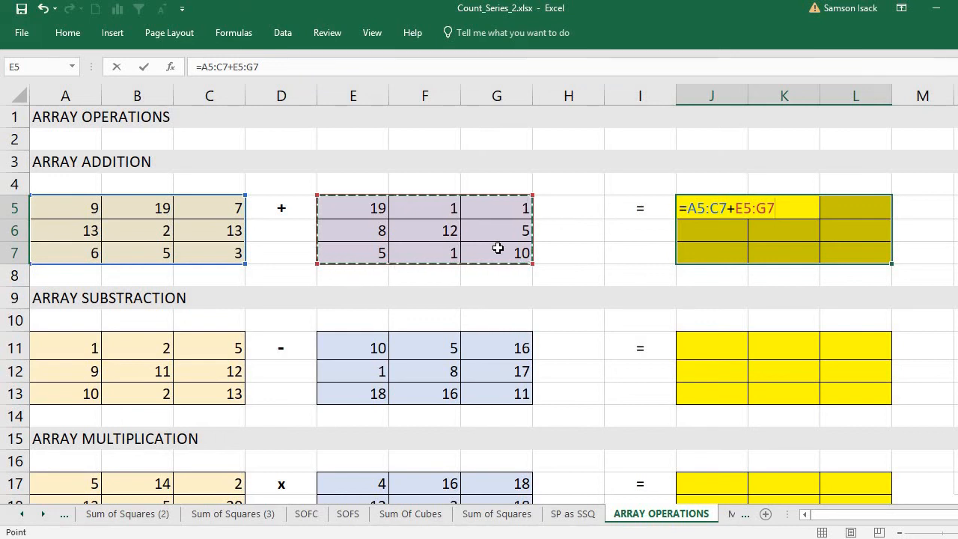
key("ctrl+shift+Return")
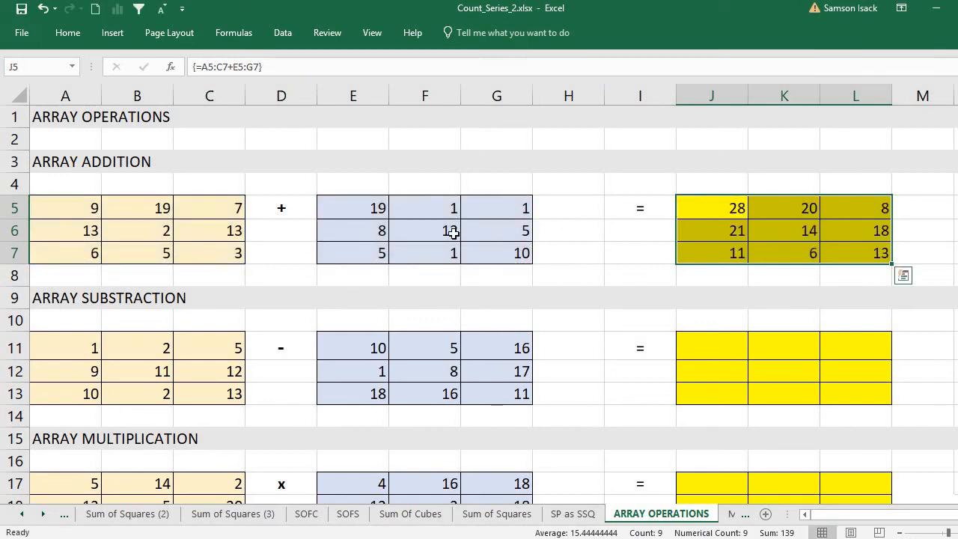
- Check the first-row addition results J5:L5 against their corresponding source cells in A5:C5 and E5:G5
left_click(730, 213)
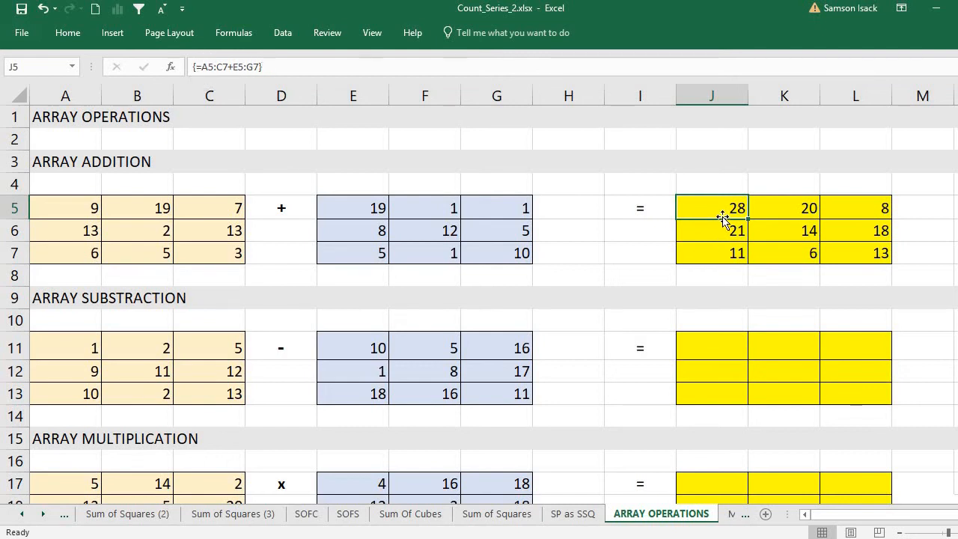
left_click(82, 207)
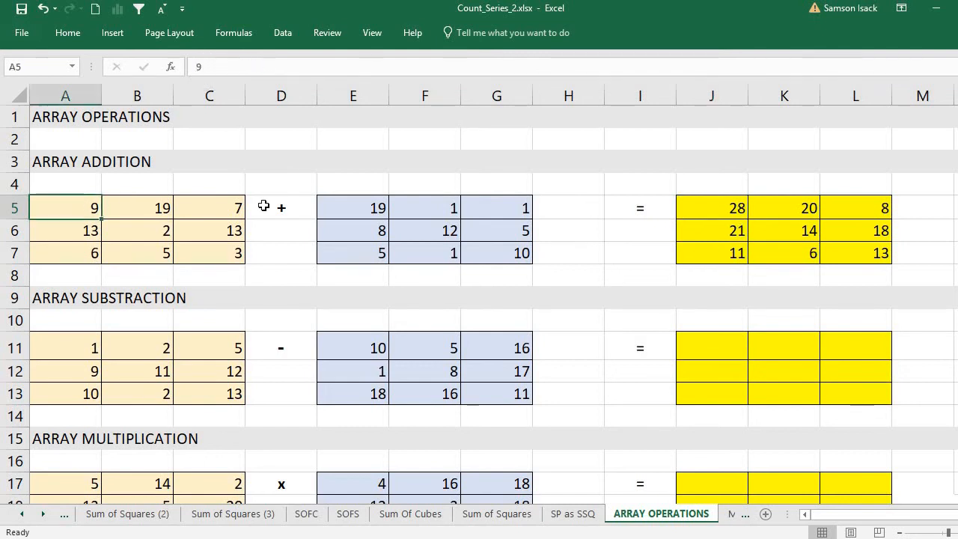
left_click(388, 211)
left_click(711, 211)
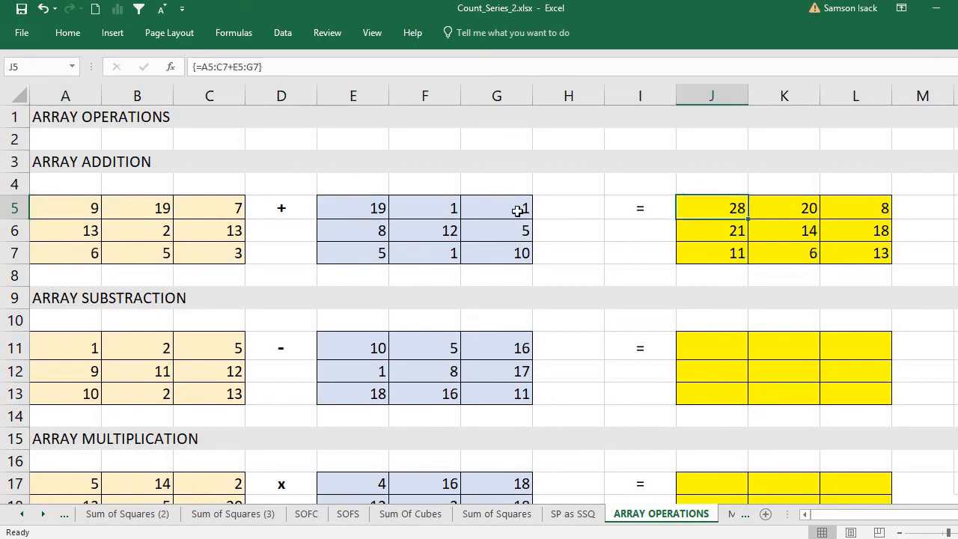
left_click(153, 211)
left_click(448, 208)
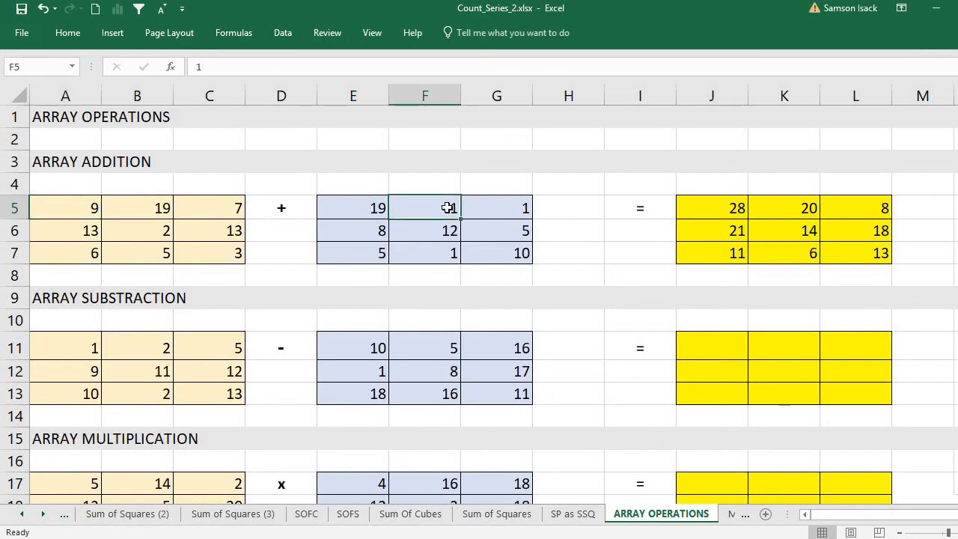
left_click(143, 208)
left_click(416, 209)
left_click(784, 211)
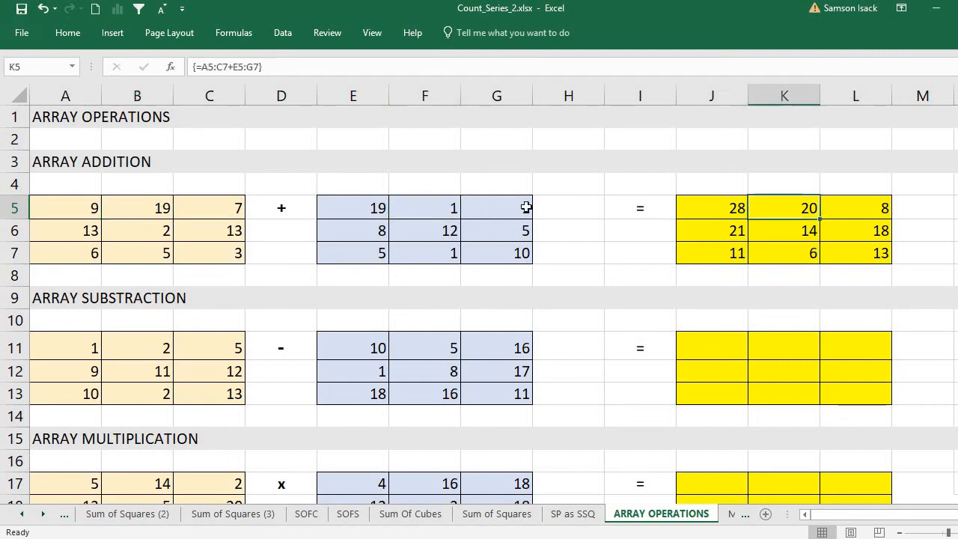
left_click(207, 211)
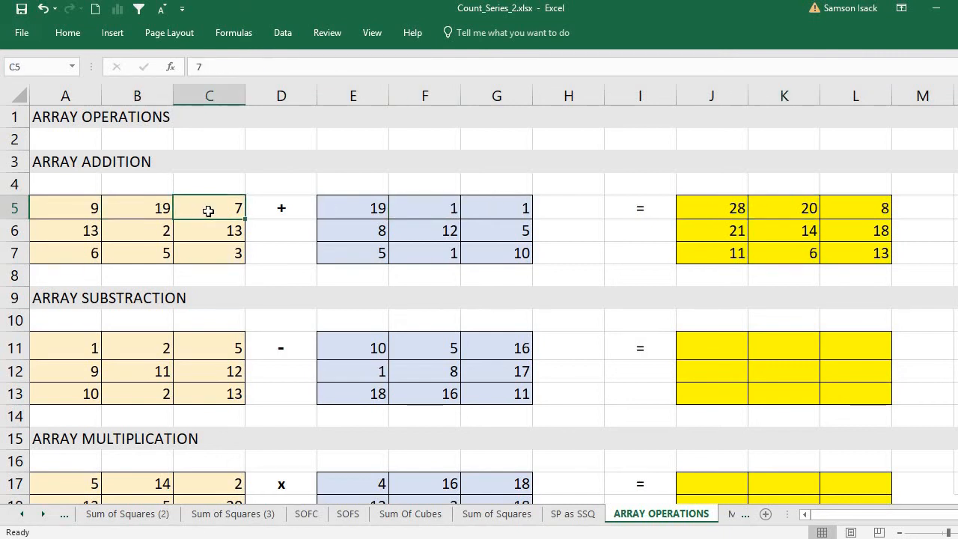
left_click(506, 208)
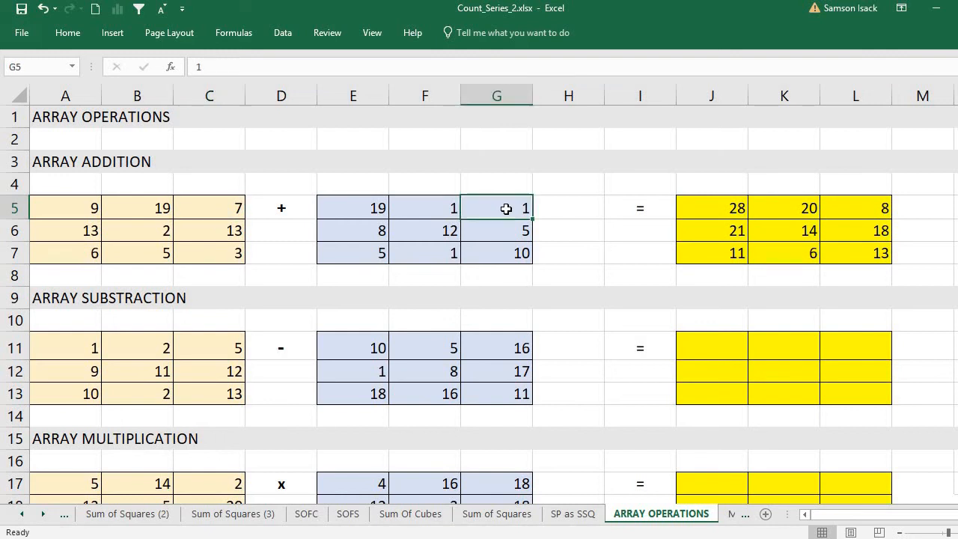
left_click(859, 207)
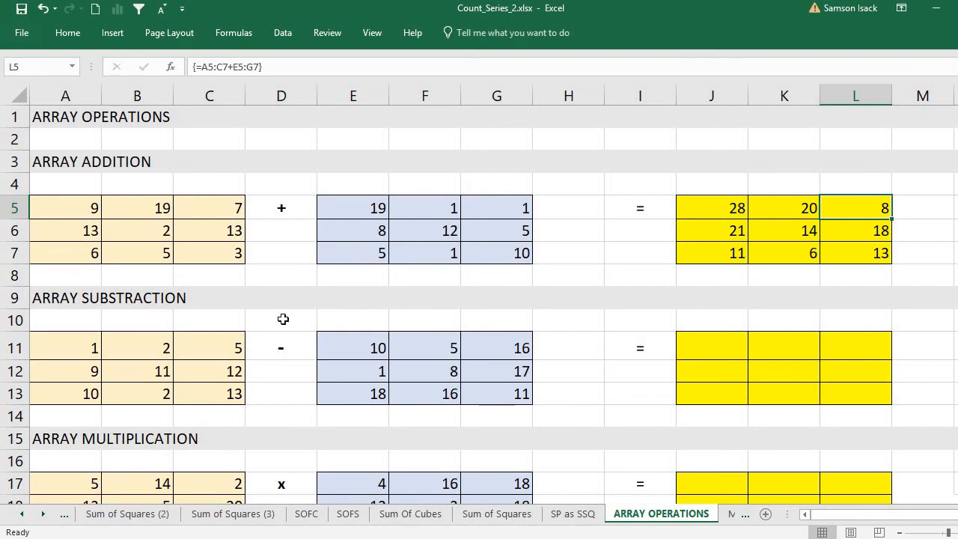
- Enter the array formula =A11:C13-E11:G13 across the whole subtraction result range J11:L13
left_click(83, 342)
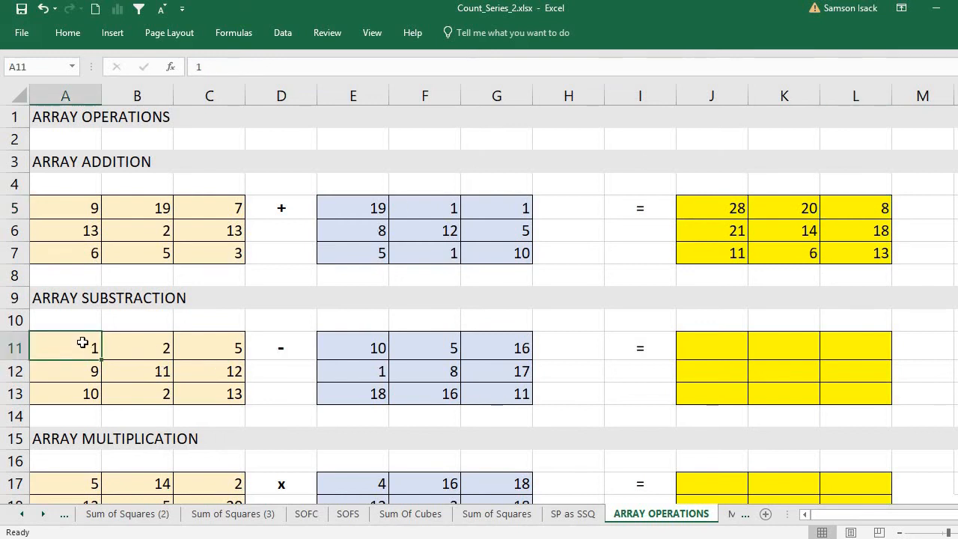
left_click(725, 346)
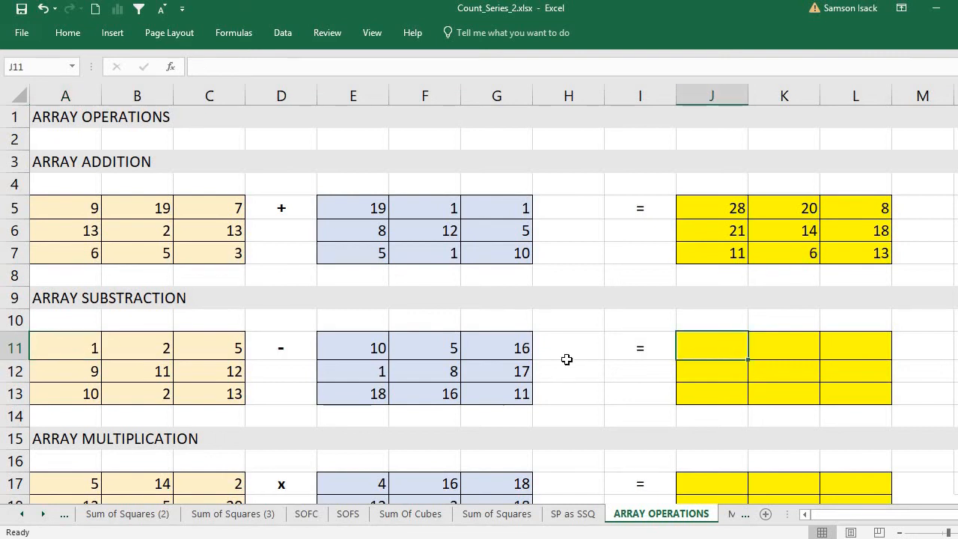
left_click_drag(801, 370, 853, 393)
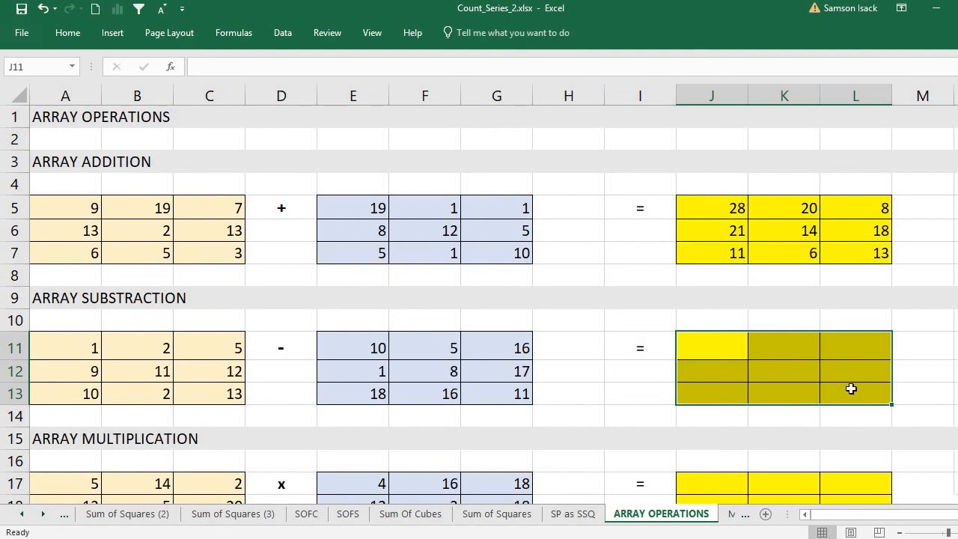
left_click_drag(710, 342, 850, 387)
type("=")
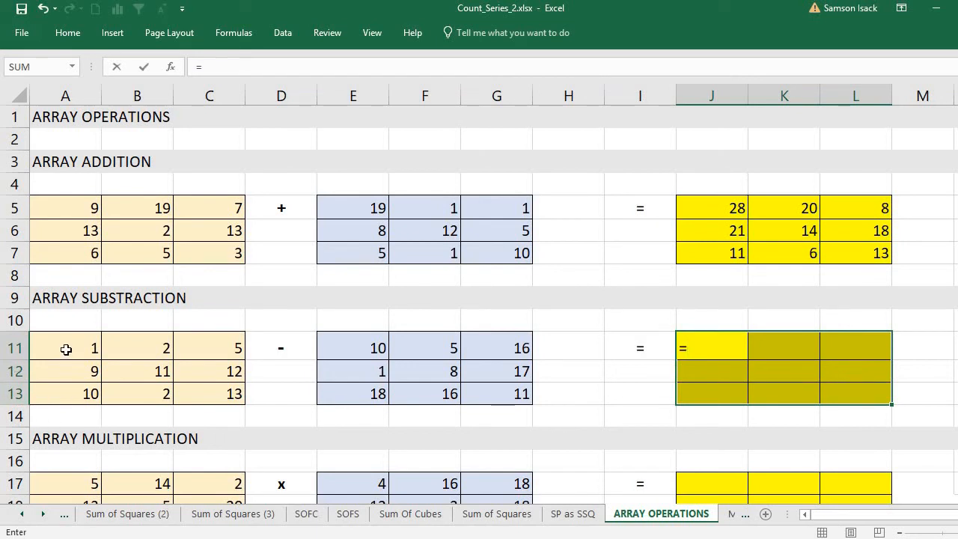
left_click_drag(66, 350, 196, 394)
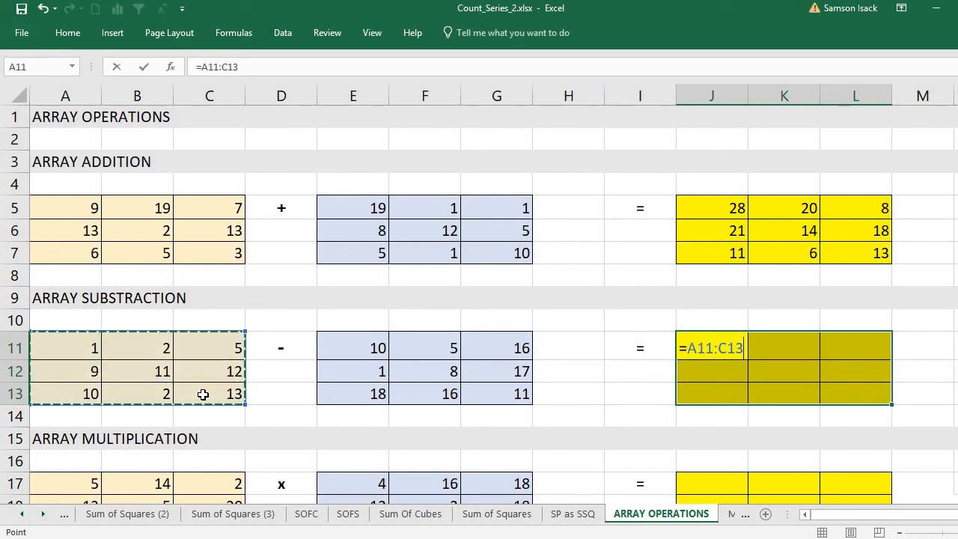
type("-")
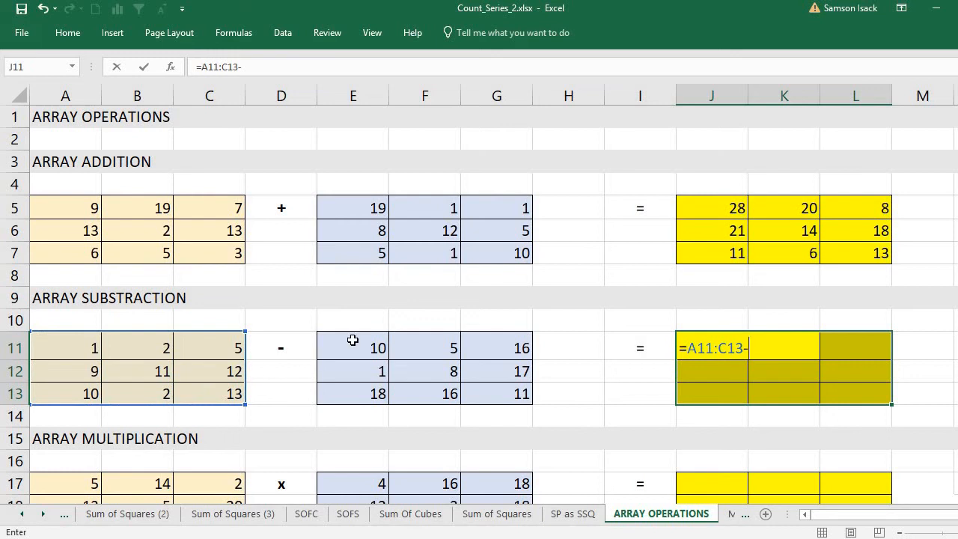
left_click_drag(353, 340, 490, 394)
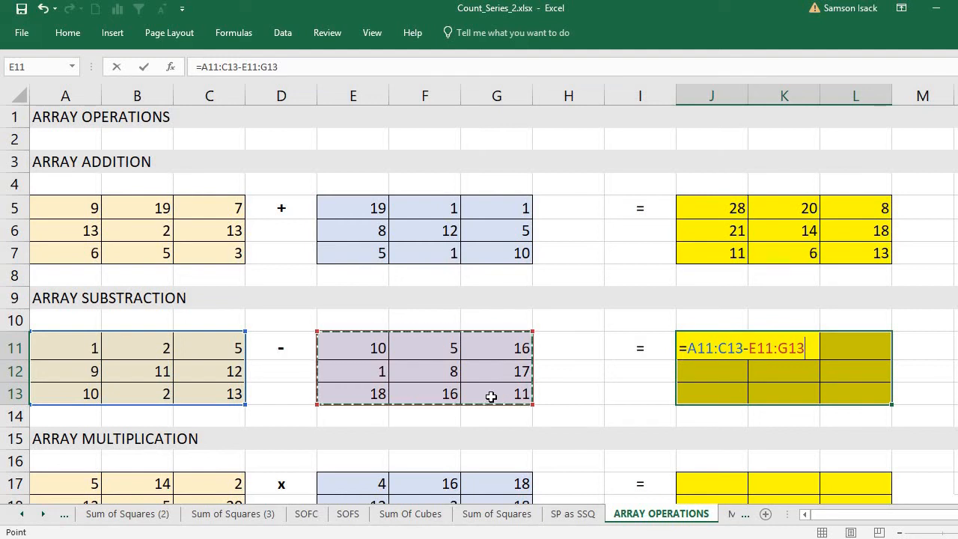
key("ctrl+shift+Return")
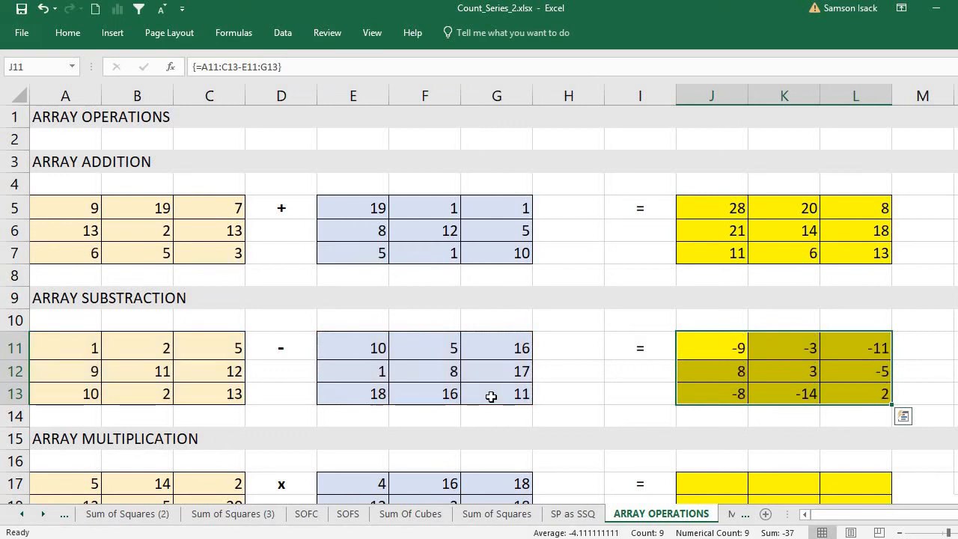
- Compare the first-row subtraction results J11:L11 with their corresponding source cells in A11:C11 and E11:G11
left_click(722, 346)
left_click(100, 349)
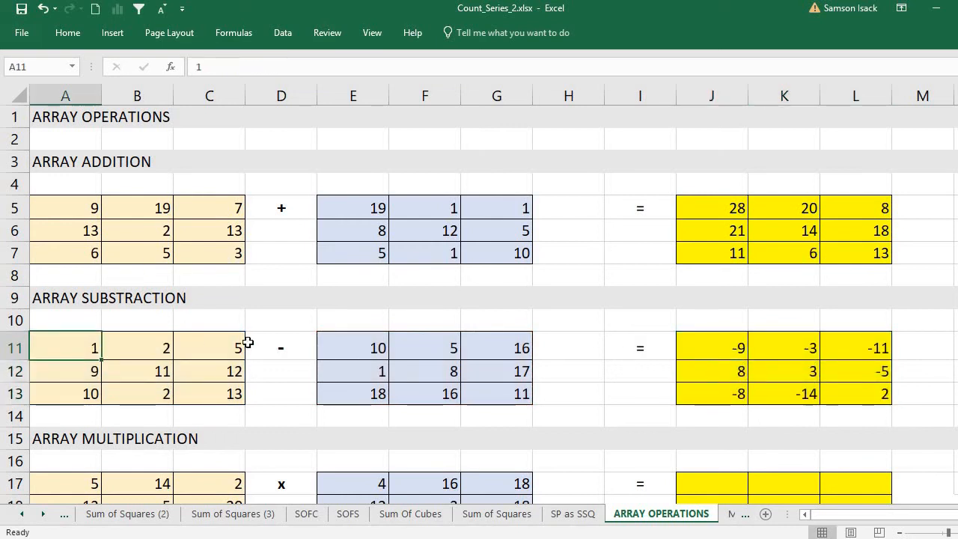
left_click(374, 345)
left_click(723, 356)
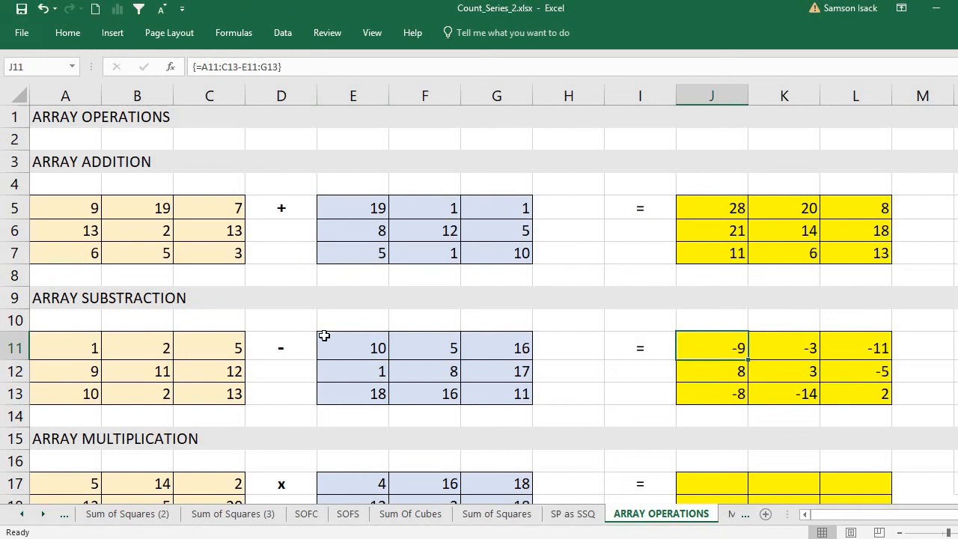
left_click(135, 342)
left_click(429, 348)
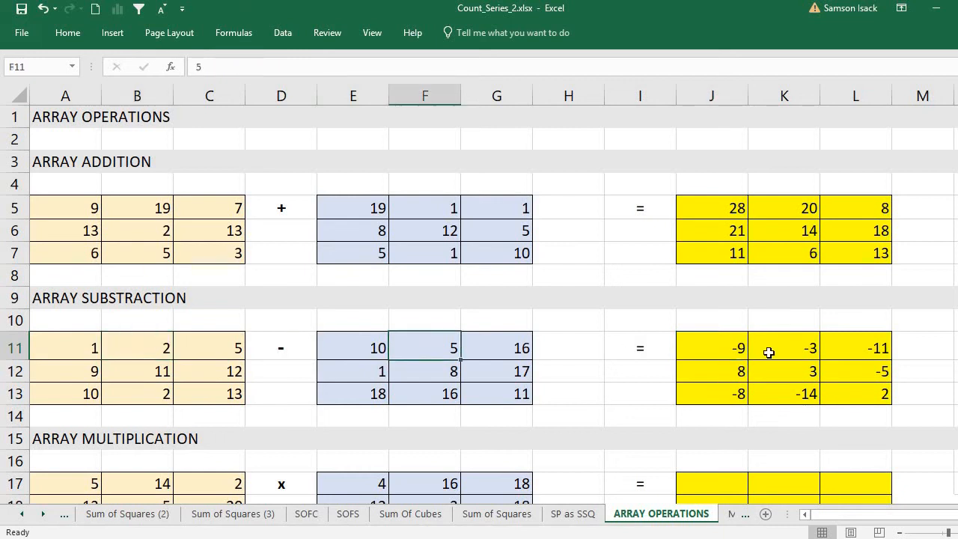
left_click(805, 348)
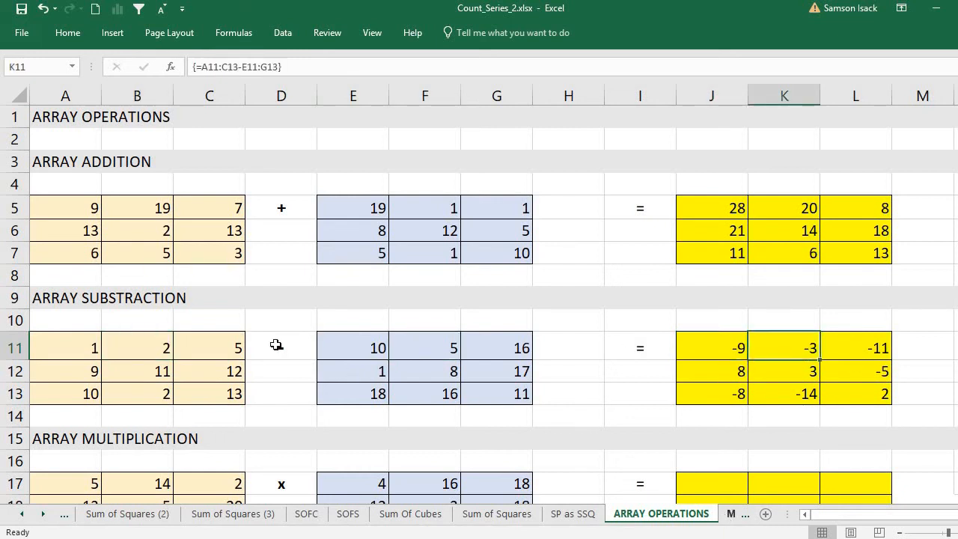
left_click(225, 345)
left_click(507, 347)
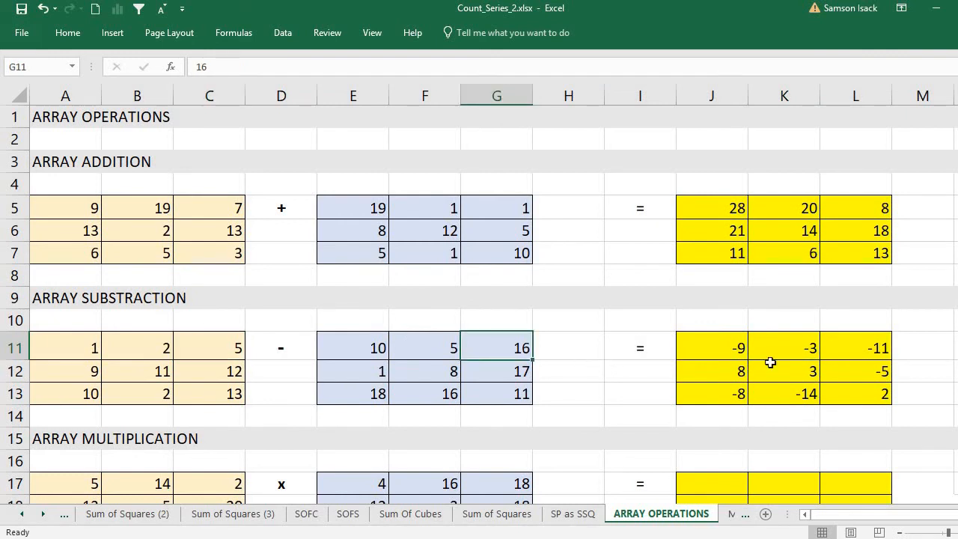
left_click(880, 348)
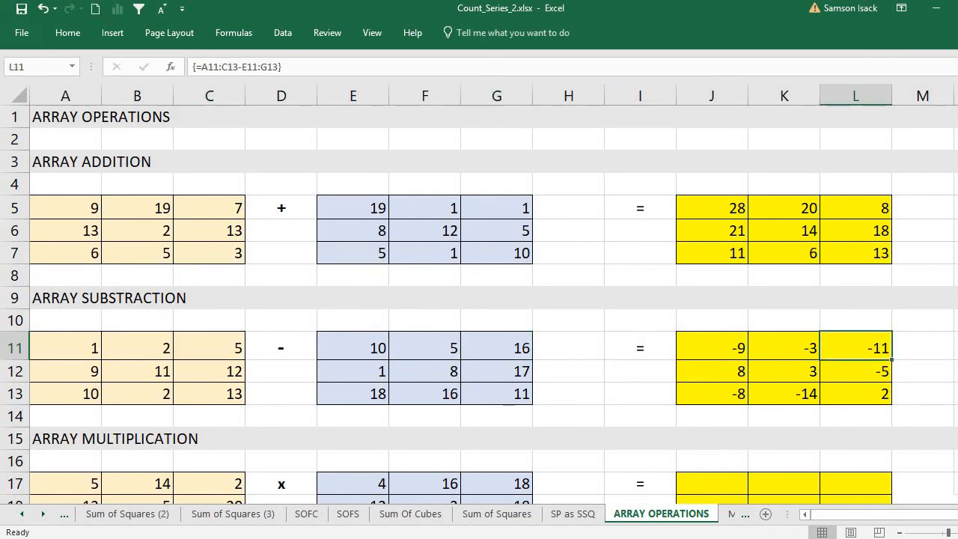
- Examine how the source arrays A17:C20 and E17:G20 pair cell by cell with the multiplication result cells J17 and K17
scroll(479, 303, "down", 2)
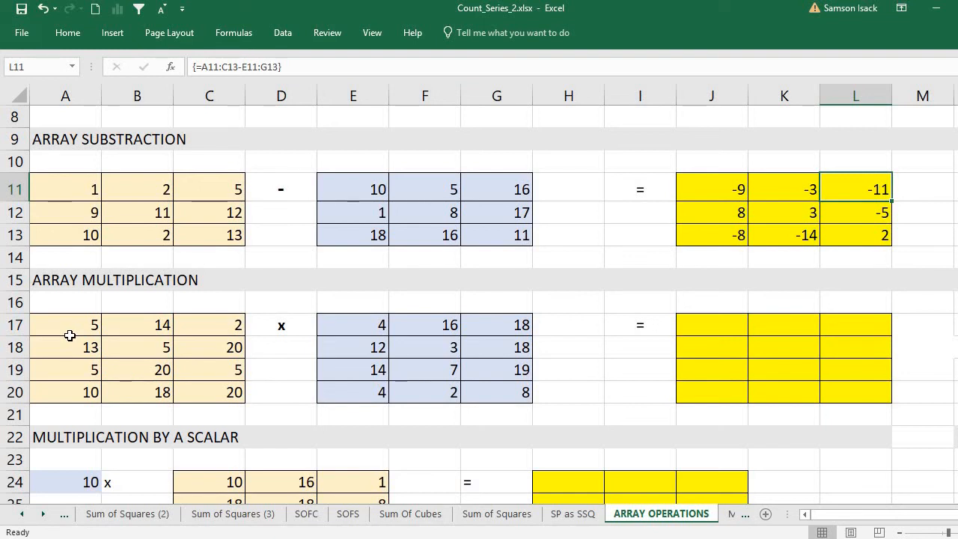
mouse_move(95, 322)
left_mouse_down()
mouse_move(193, 374)
mouse_move(211, 395)
left_mouse_up()
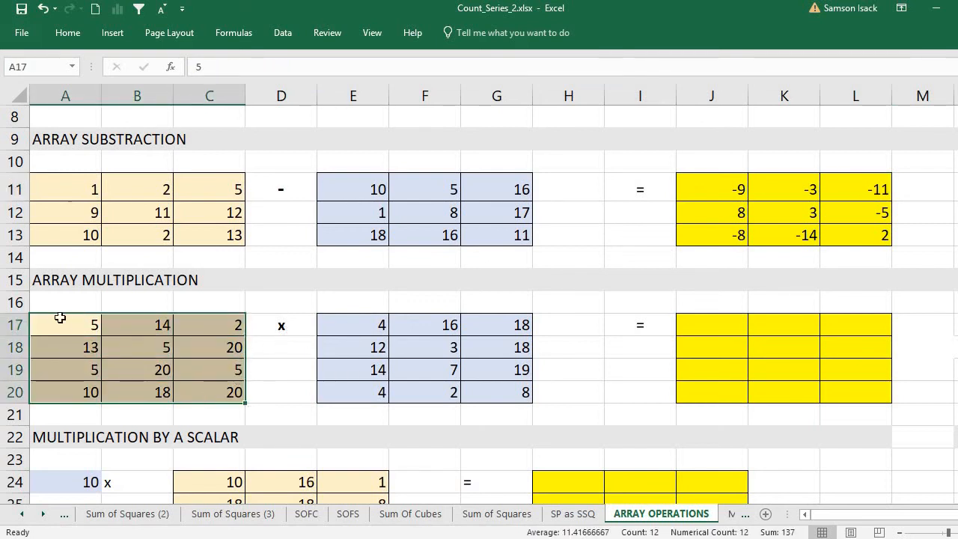
left_click(61, 320)
left_click(357, 329)
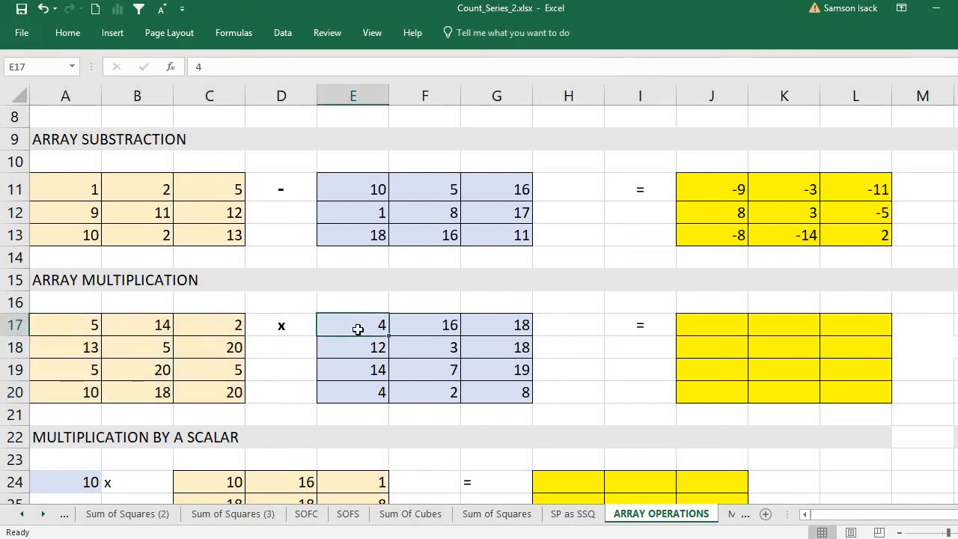
mouse_move(359, 329)
left_mouse_down()
mouse_move(499, 373)
mouse_move(493, 383)
left_mouse_up()
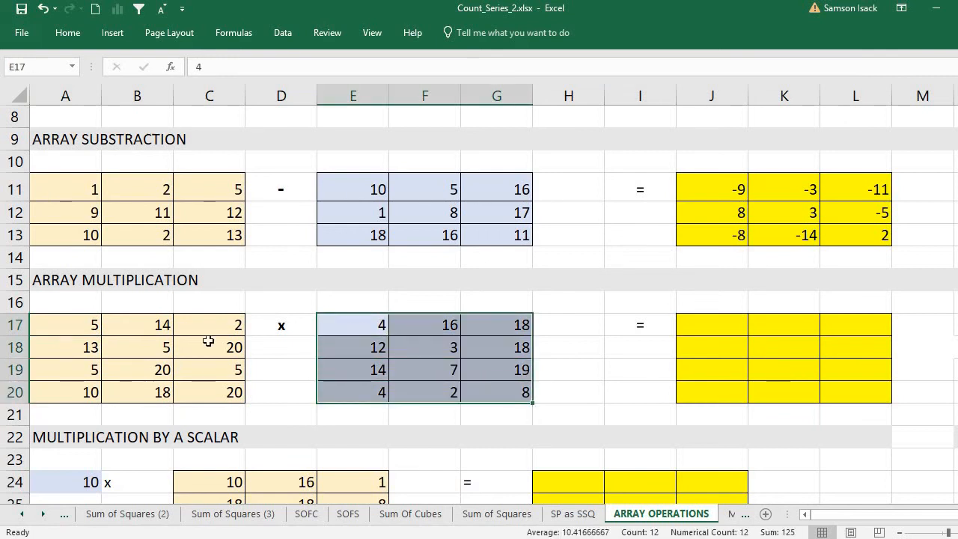
left_click(47, 325)
left_click(361, 329)
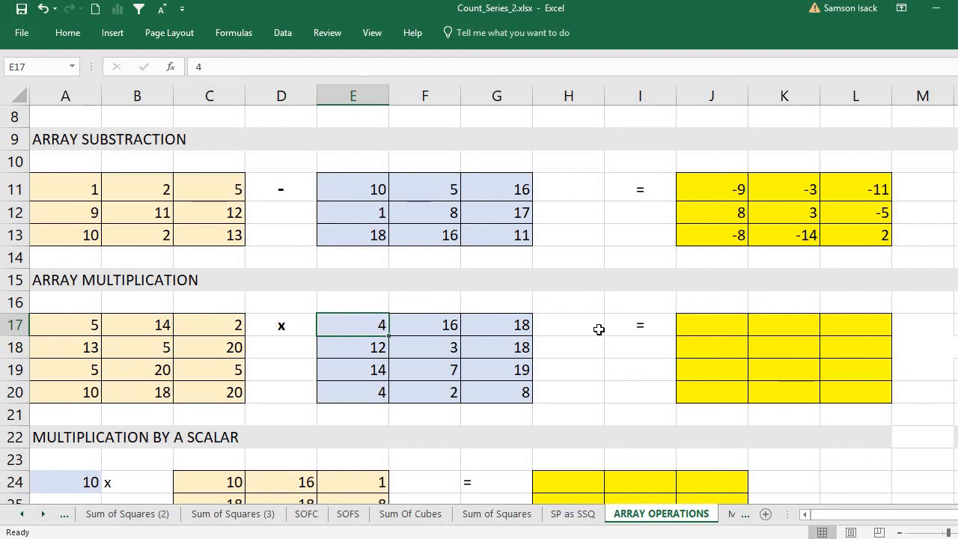
left_click(710, 327)
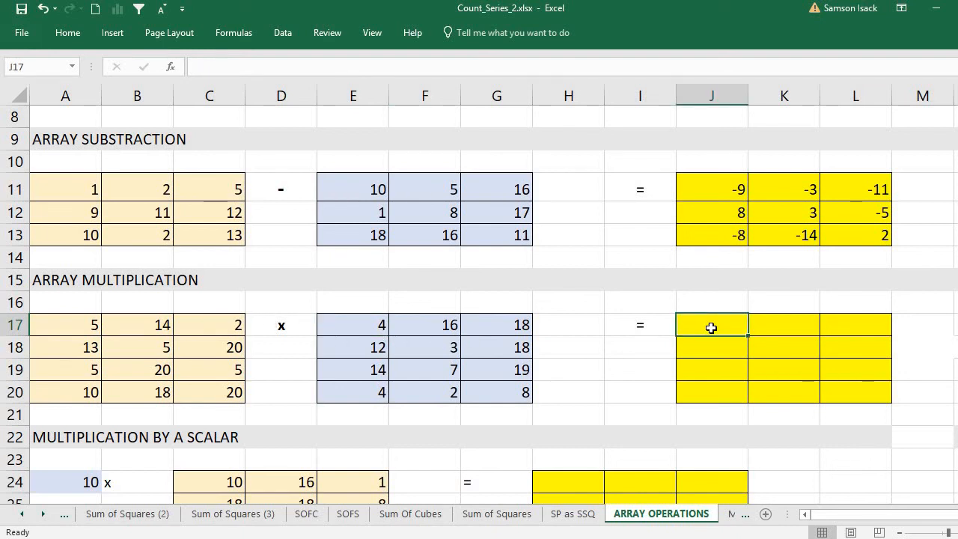
left_click(161, 327)
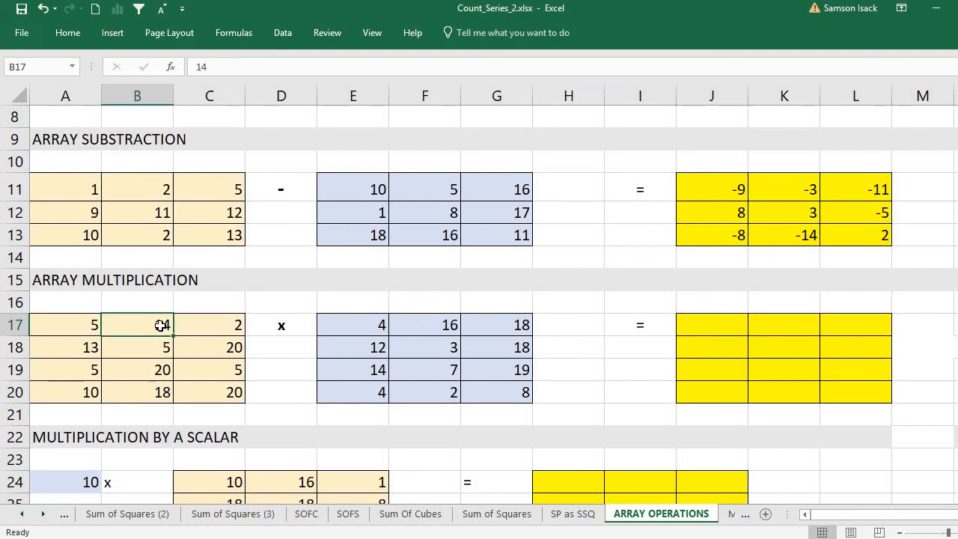
left_click(280, 325)
left_click(406, 325)
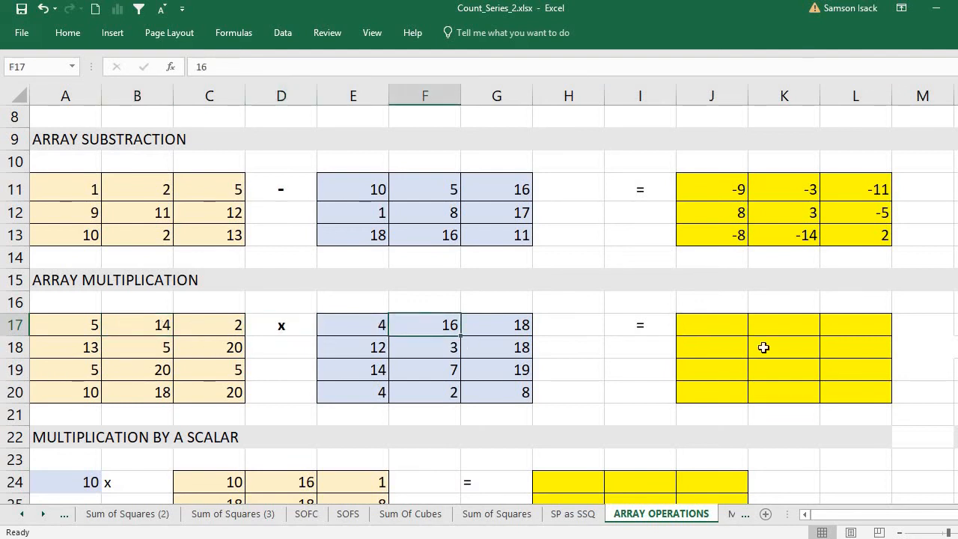
left_click(772, 327)
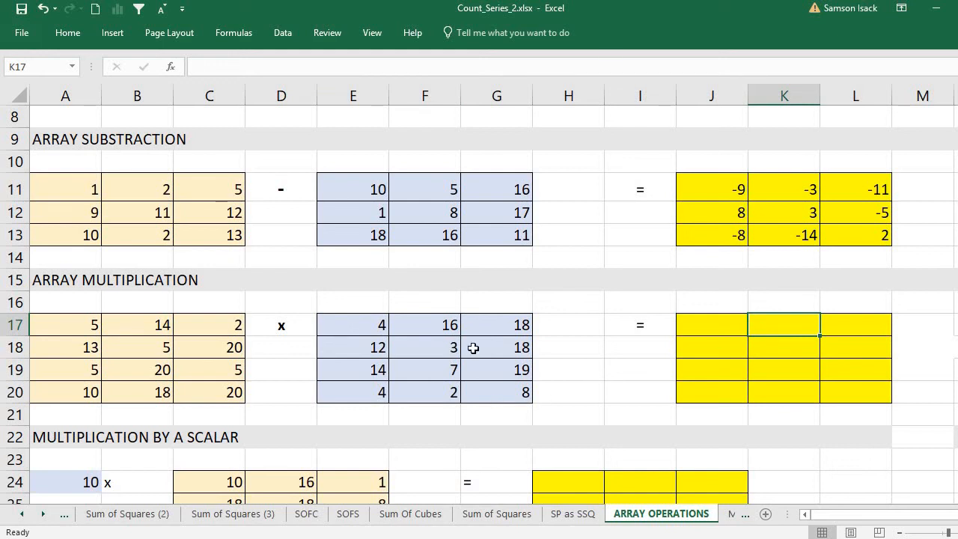
- Enter the array formula =A17:C20*E17:G20 across the whole multiplication result range J17:L20
mouse_move(734, 322)
left_mouse_down()
mouse_move(856, 377)
mouse_move(853, 393)
left_mouse_up()
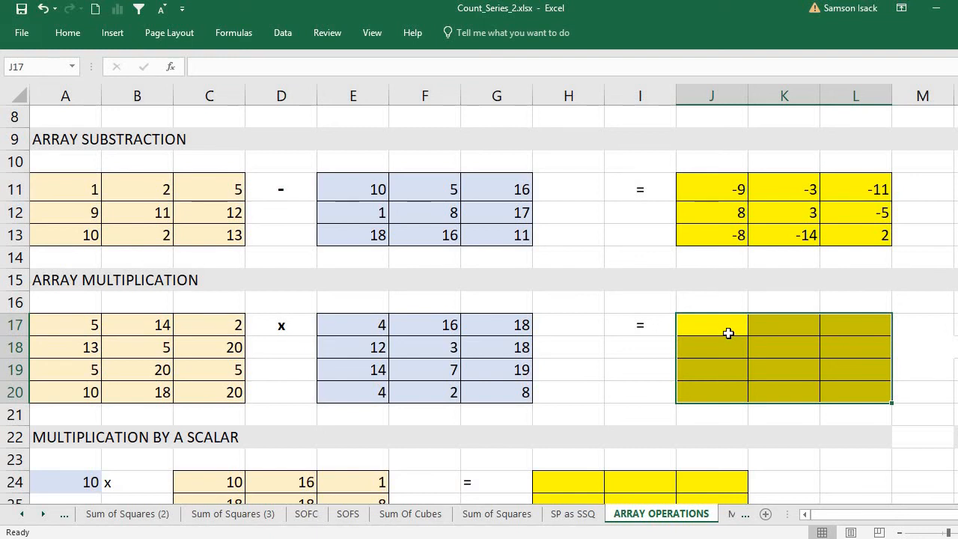
left_click_drag(727, 330, 851, 391)
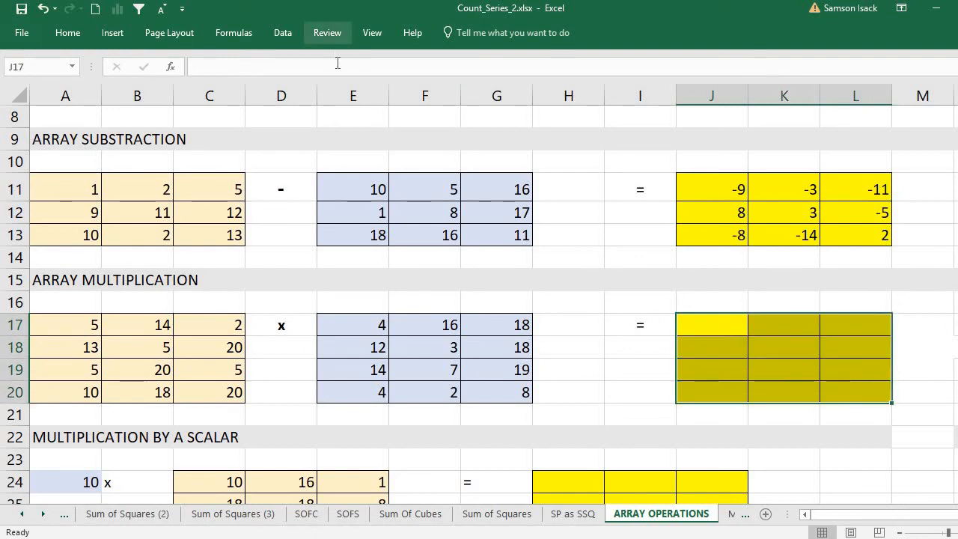
type("=")
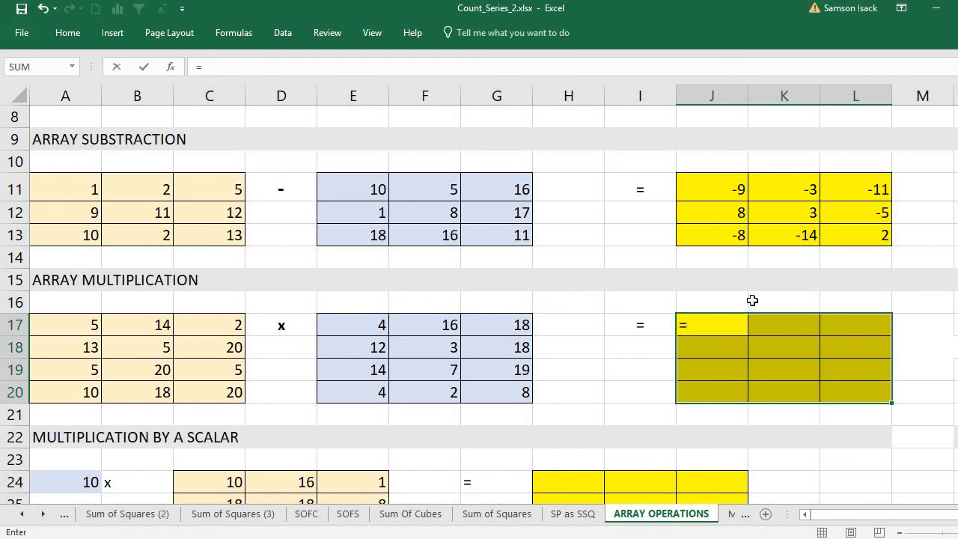
left_click_drag(63, 325, 218, 391)
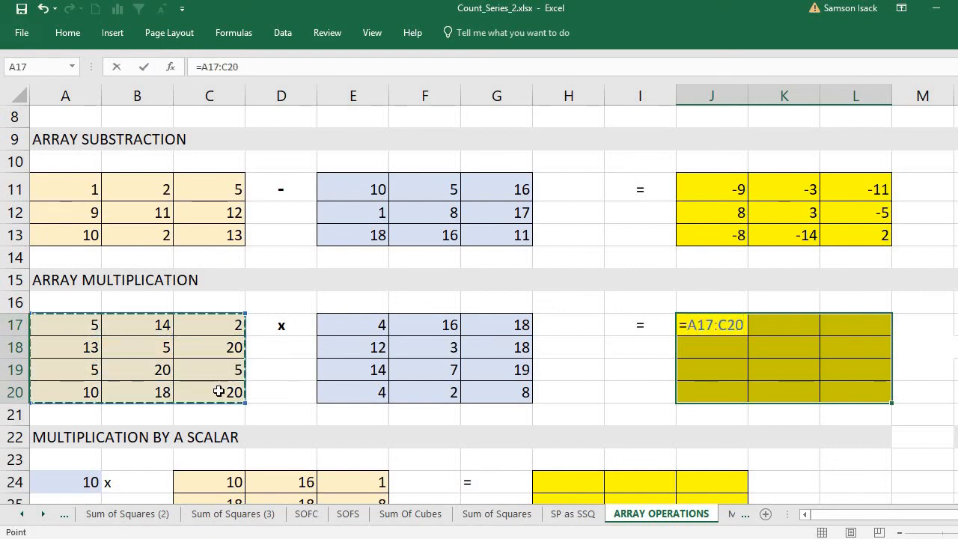
type("*")
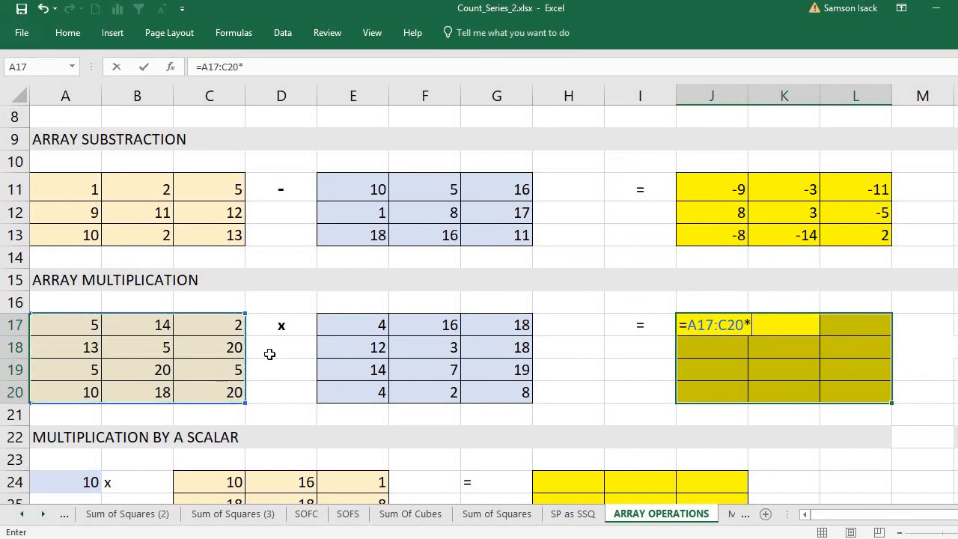
left_click_drag(350, 327, 505, 388)
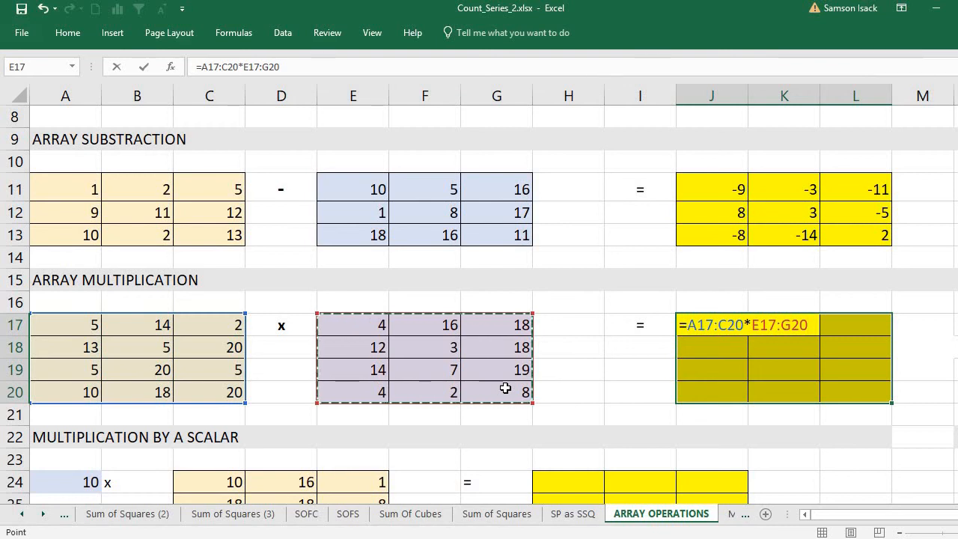
key("ctrl+shift+Return")
- Check the multiplication results J17 and L20 against their source cells A17, E17, C20 and G20
left_click(722, 324)
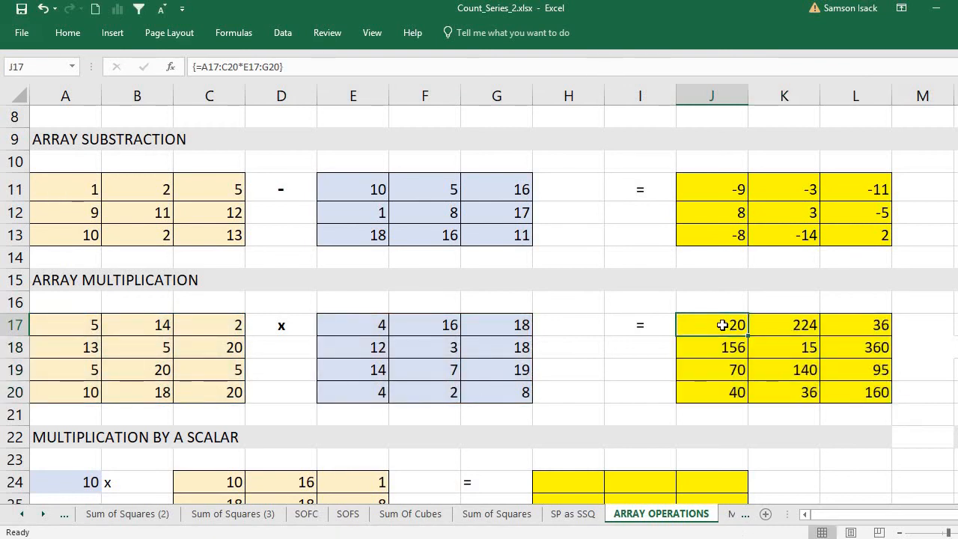
left_click(80, 331)
left_click(353, 325)
left_click(738, 326)
left_click(518, 393)
left_click(225, 395)
left_click(498, 393)
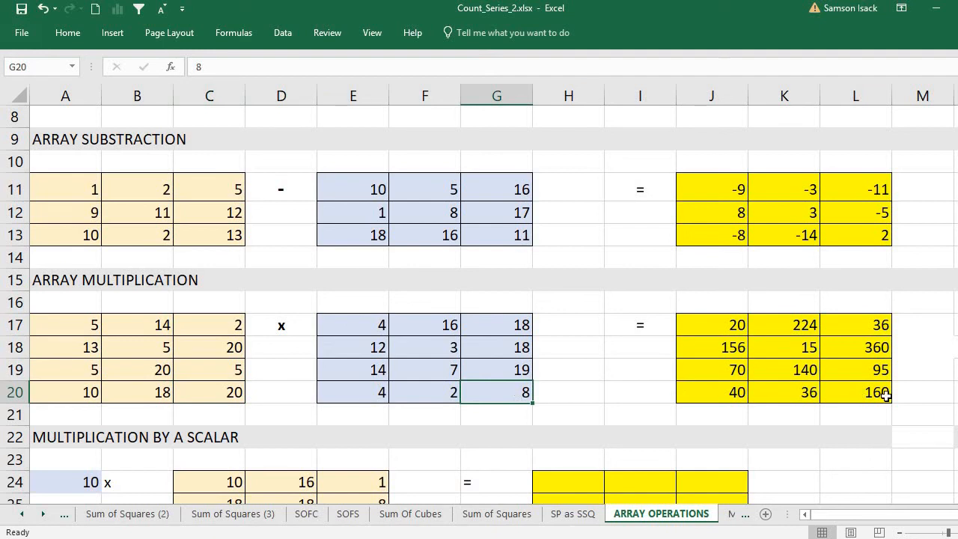
left_click(886, 396)
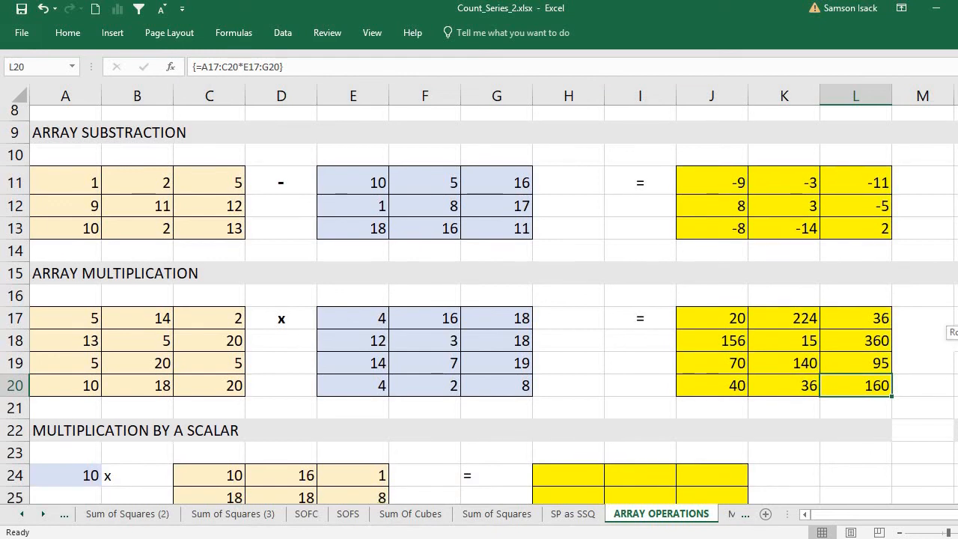
- Examine the scalar in A24 and the array C24:E27 in the multiplication by a scalar section
scroll(479, 305, "down", 1)
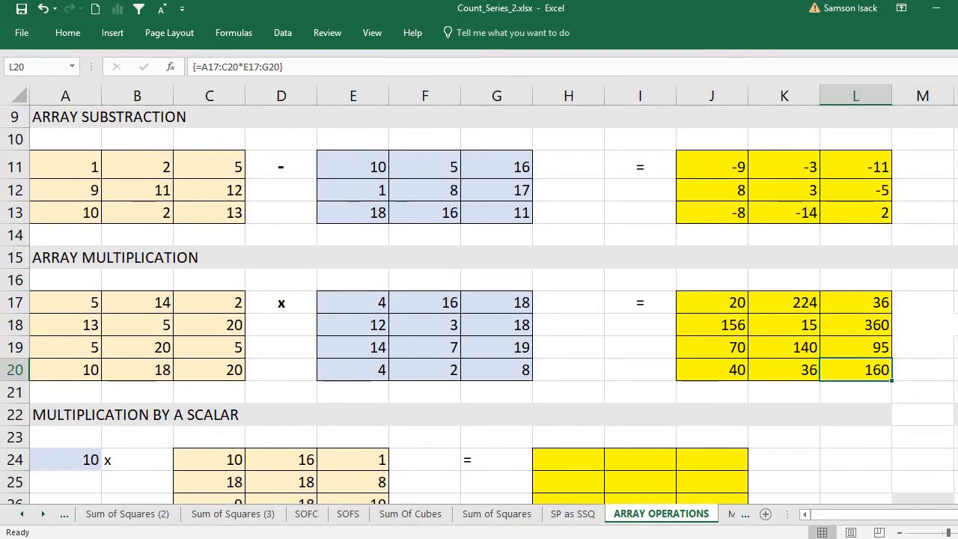
scroll(138, 289, "down", 6)
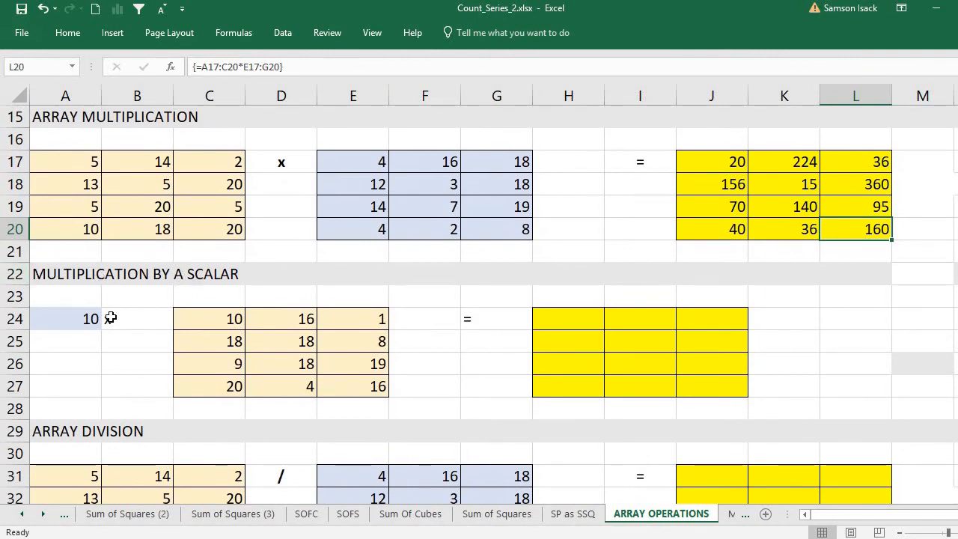
left_click(88, 320)
left_click_drag(202, 320, 359, 386)
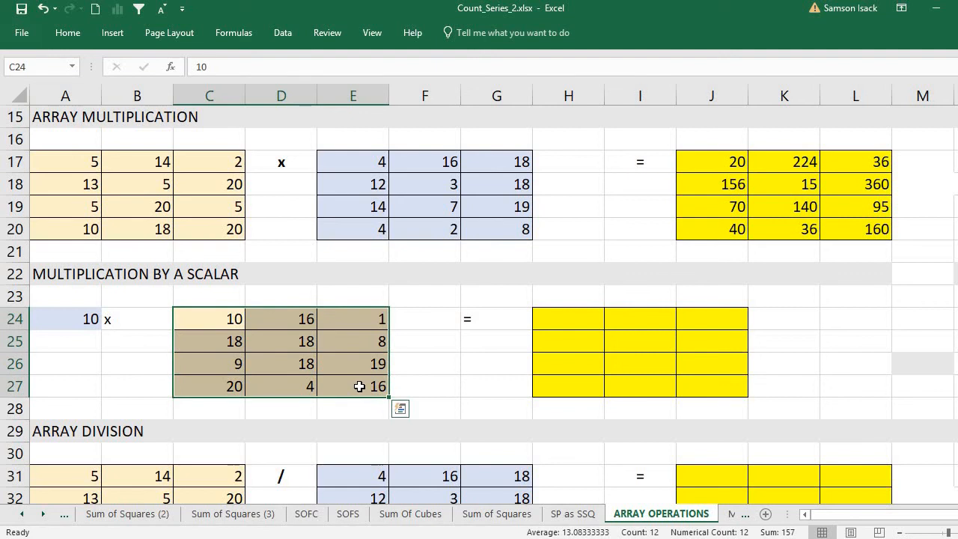
left_click(84, 322)
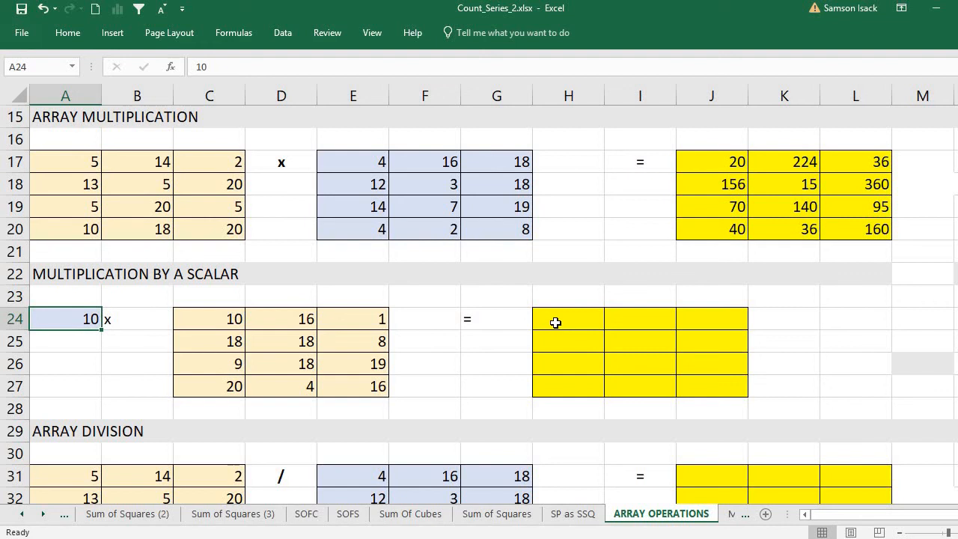
left_click_drag(219, 320, 366, 389)
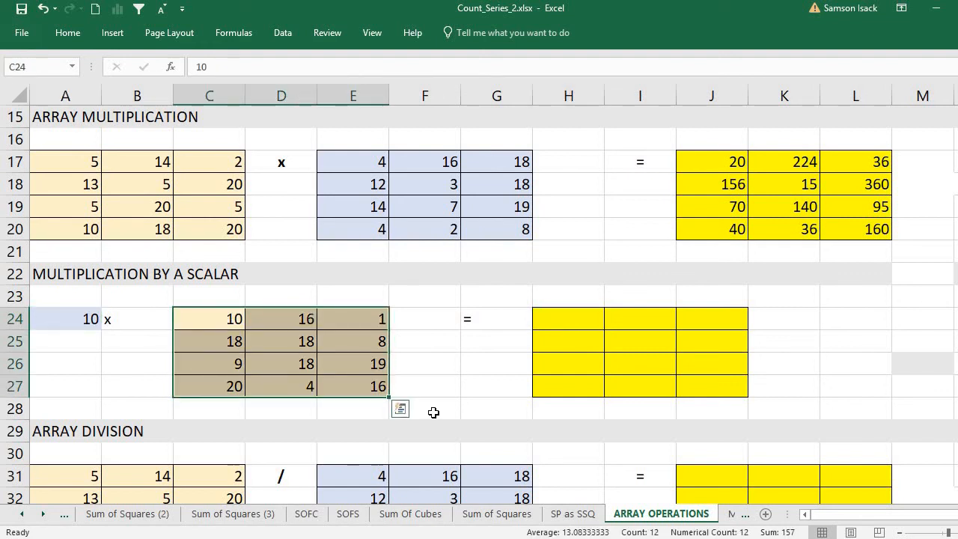
left_click(222, 319)
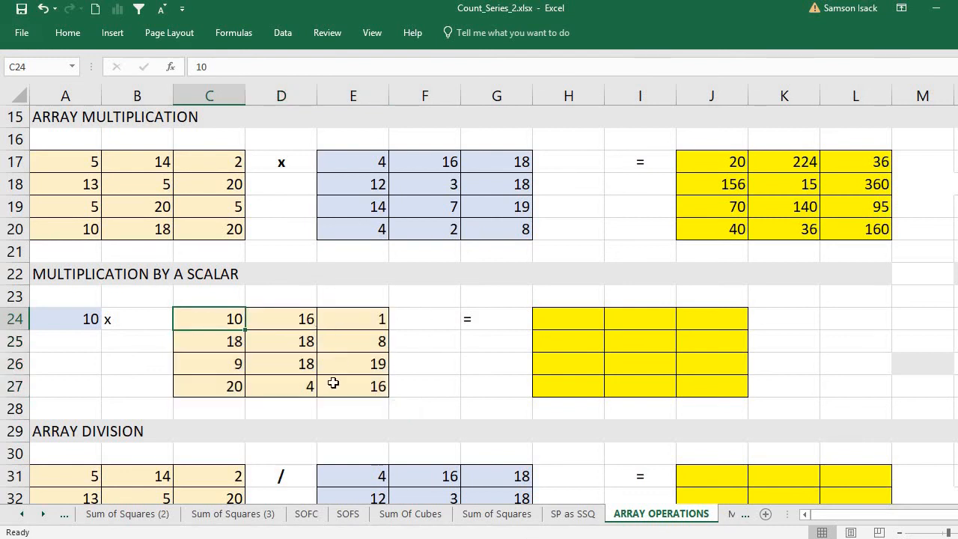
left_click(82, 319)
- Enter the array formula =A24*C24:E27 across the whole scalar multiplication result range H24:J27
left_click_drag(556, 319, 695, 349)
left_click_drag(587, 320, 723, 384)
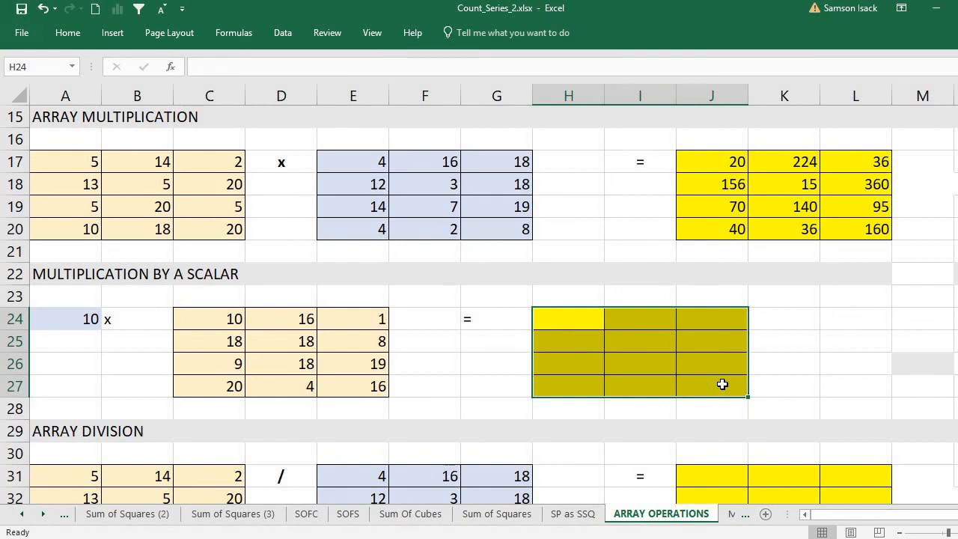
type("=")
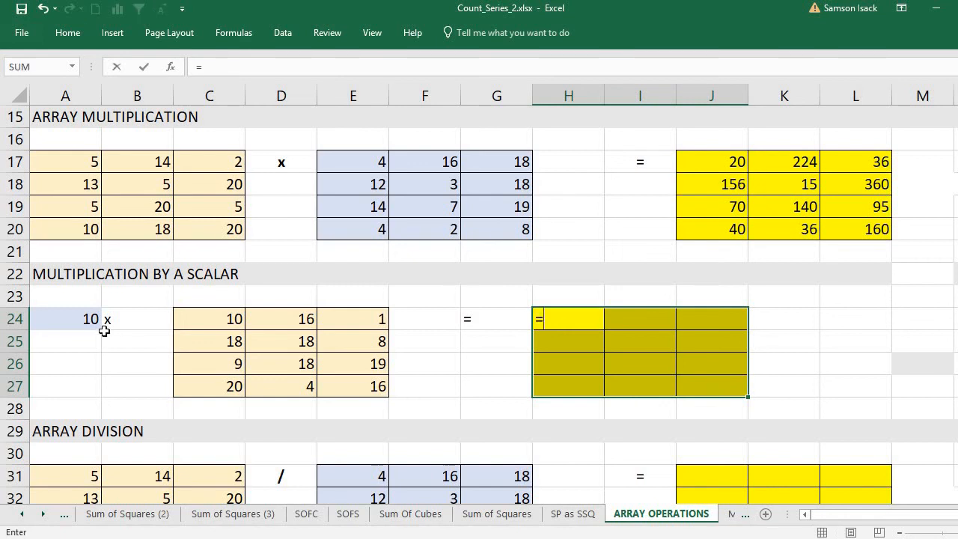
left_click(83, 320)
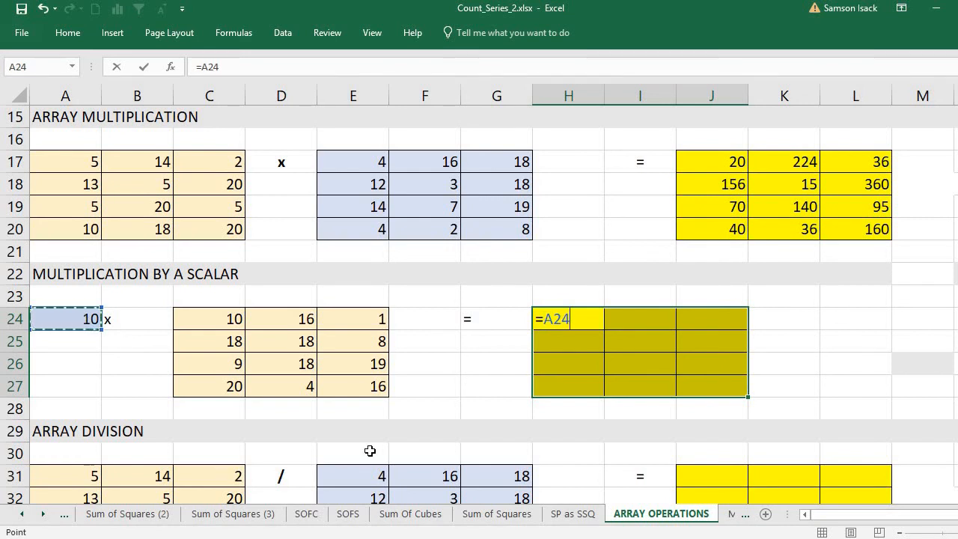
type("*")
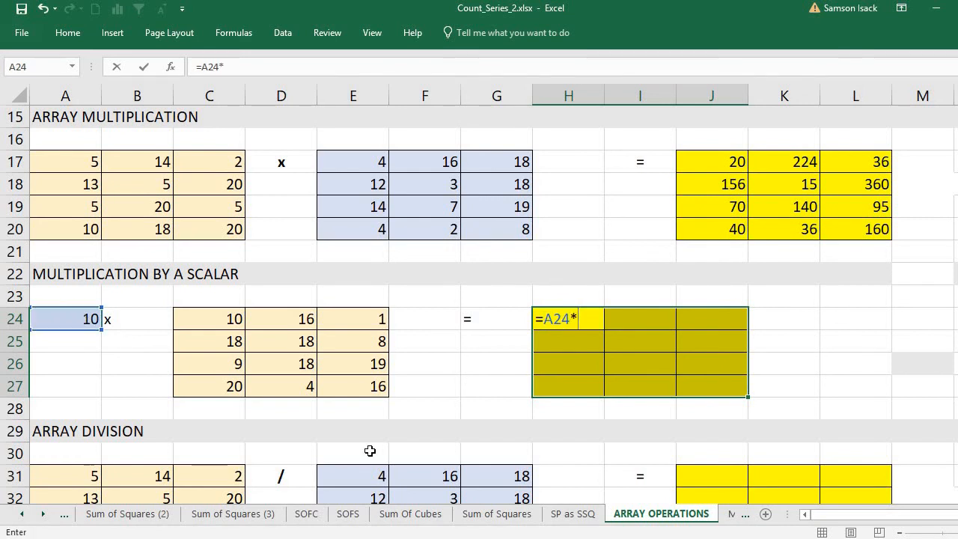
left_click_drag(217, 321, 374, 396)
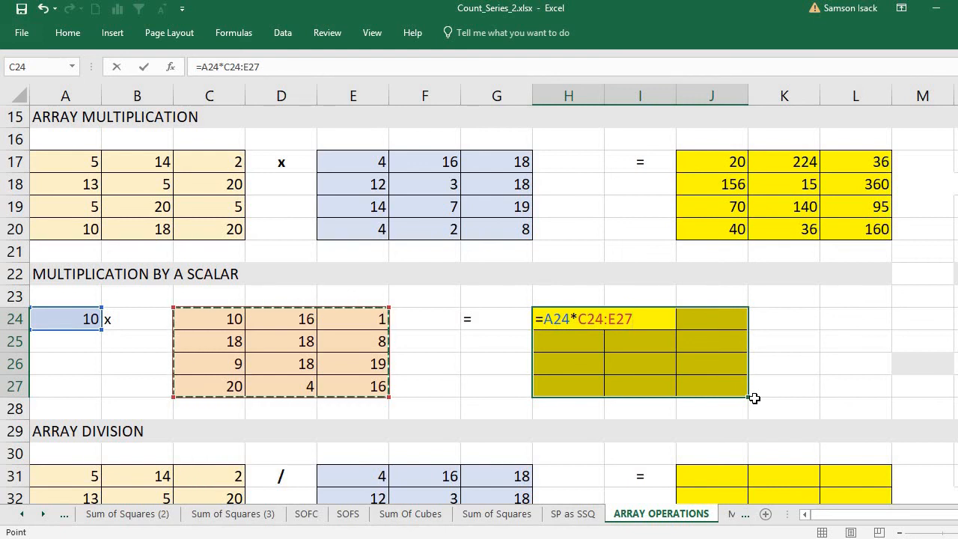
key("ctrl+shift+Return")
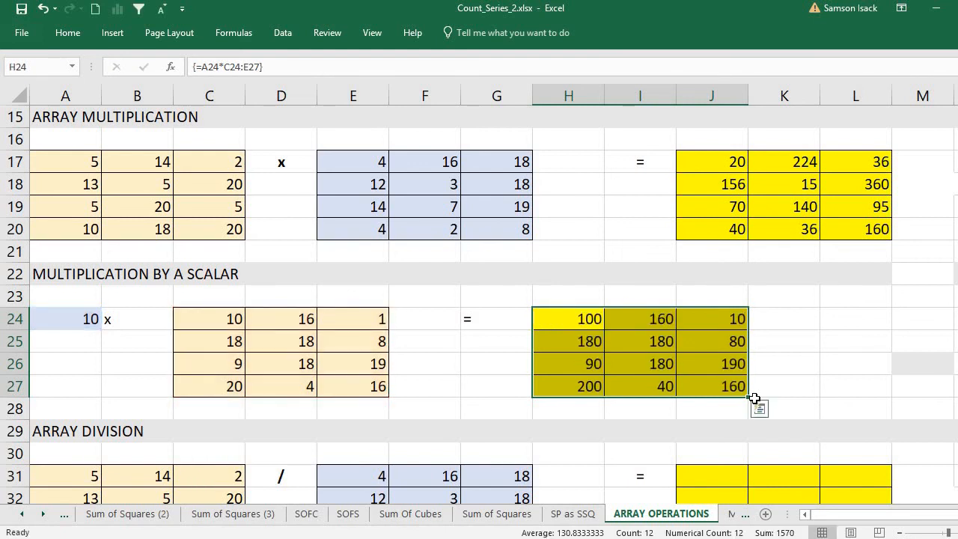
- Compare the first-row scalar results H24:J24 with the scalar A24 and source cells C24:E24, and inspect the last result J27
left_click(579, 319)
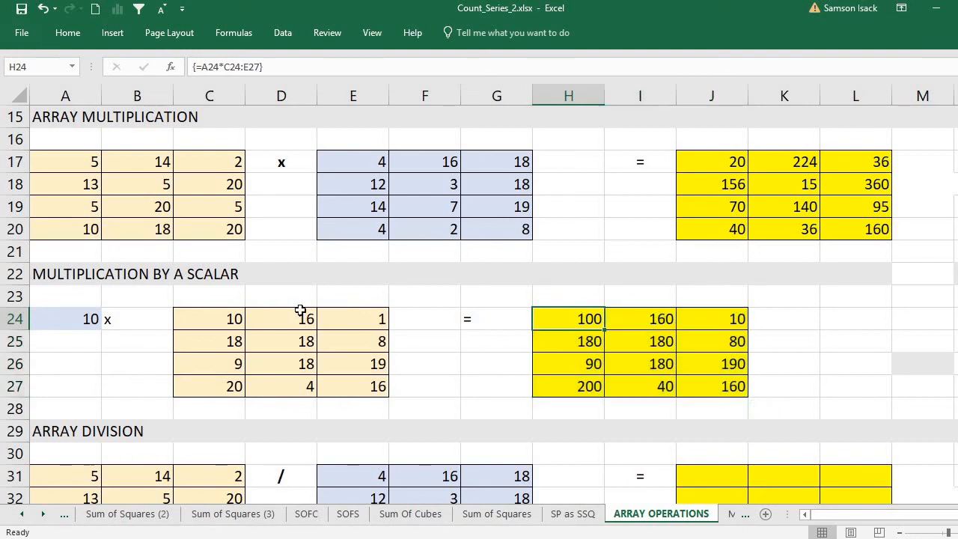
left_click(88, 315)
left_click(217, 314)
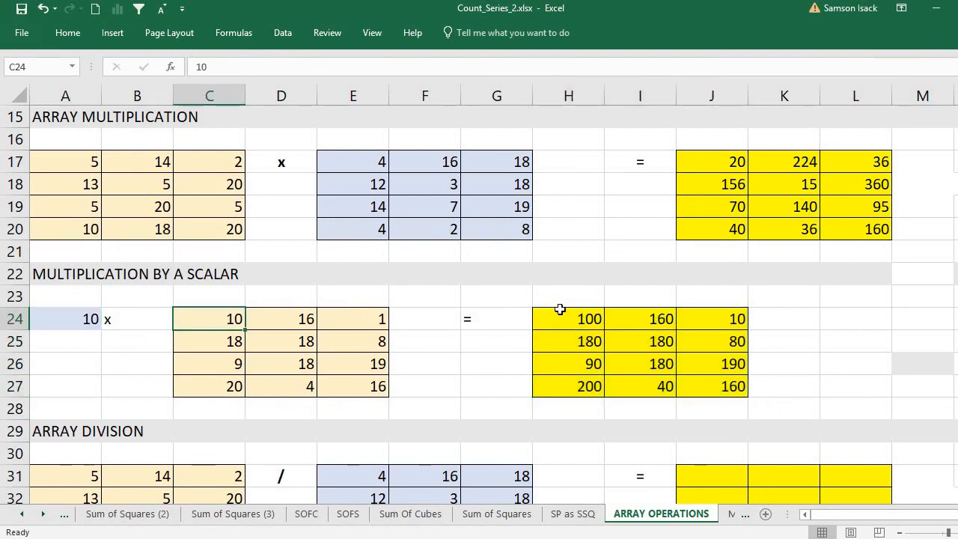
left_click(559, 311)
left_click(82, 314)
left_click(273, 323)
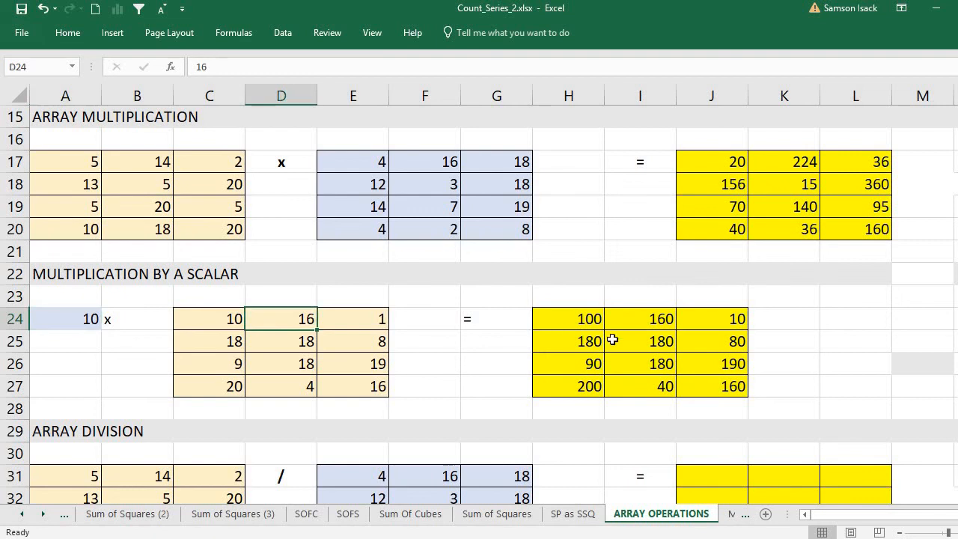
left_click(649, 322)
left_click(350, 321)
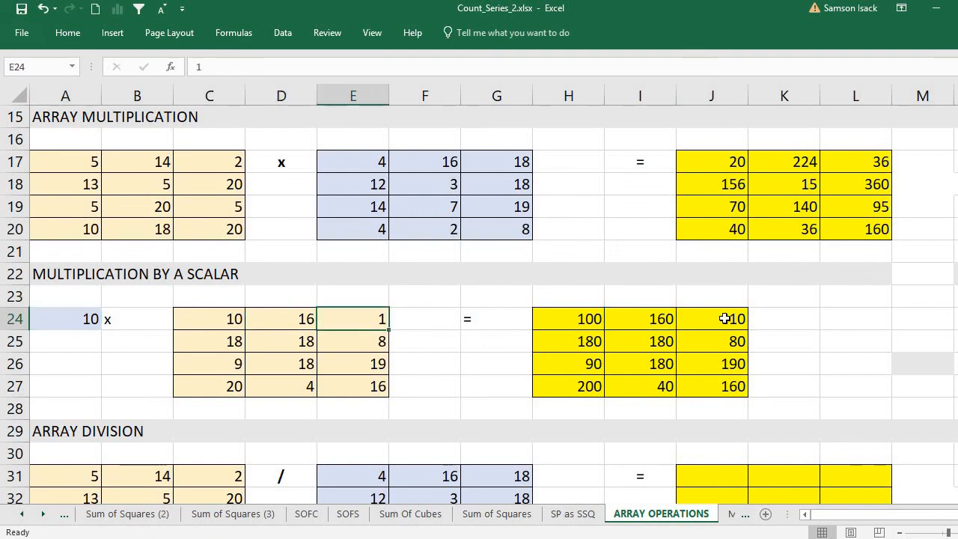
left_click(728, 320)
left_click(713, 389)
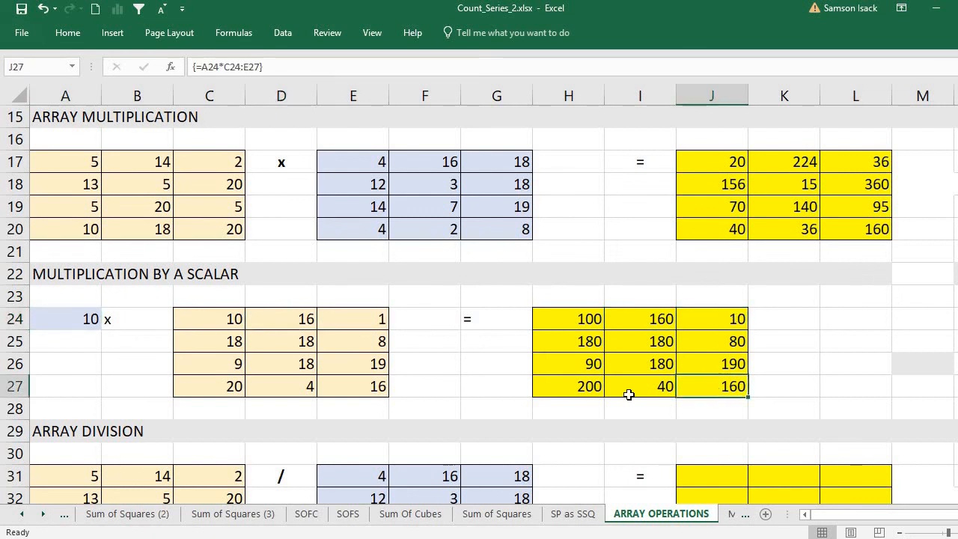
- Check the last scalar multiplication result J27 against its source cell E27
left_click(348, 387)
left_click(710, 401)
- Examine the two source arrays A31:C34 and E31:G34 in the array division section
scroll(576, 415, "down", 1)
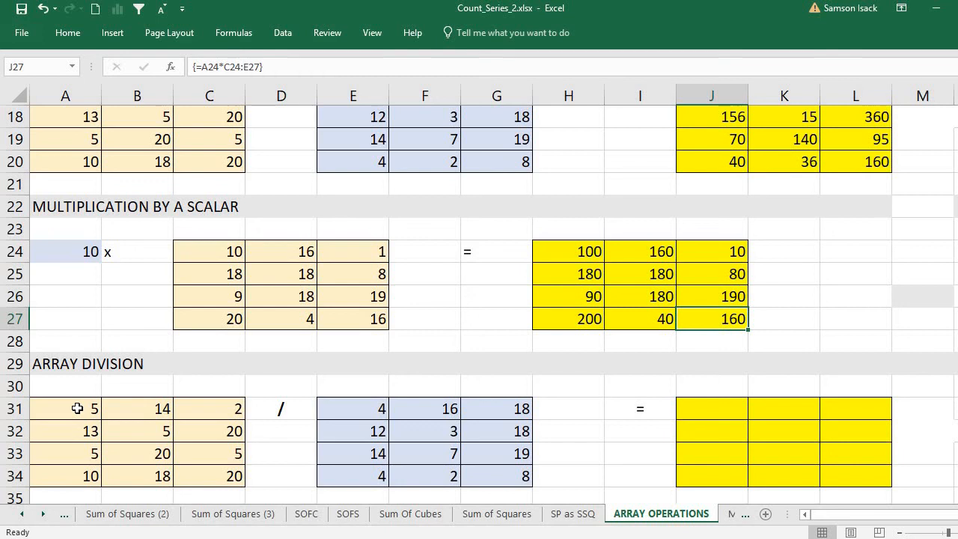
left_click_drag(77, 408, 204, 479)
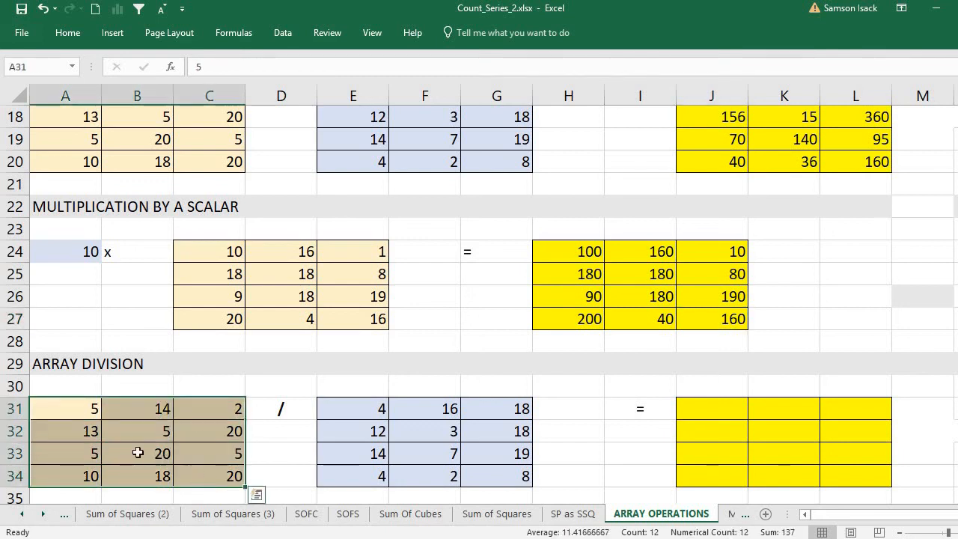
left_click_drag(90, 410, 224, 476)
left_click_drag(343, 410, 503, 463)
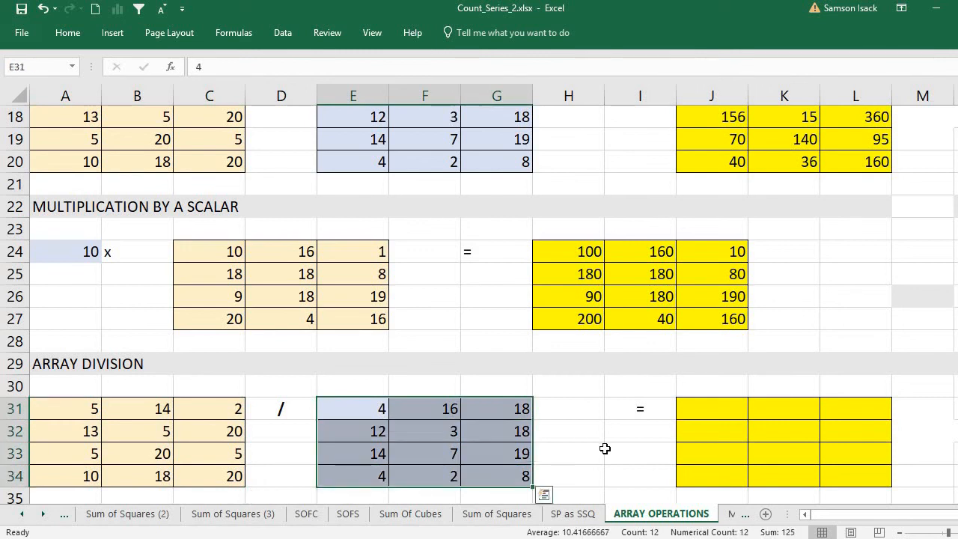
- Trace the division's cell pairs across row 31 and C34 with G34, and review both full source arrays
left_click(61, 414)
left_click(378, 411)
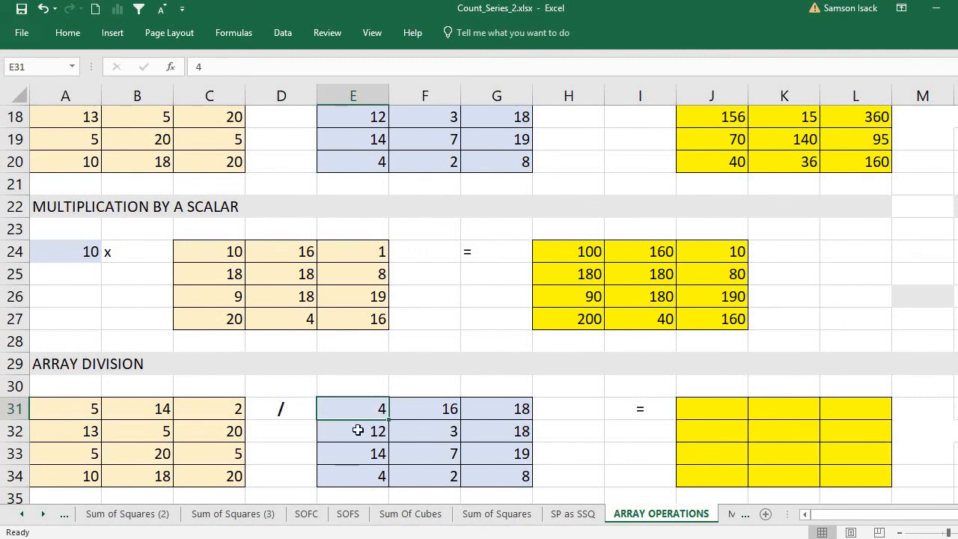
left_click(139, 415)
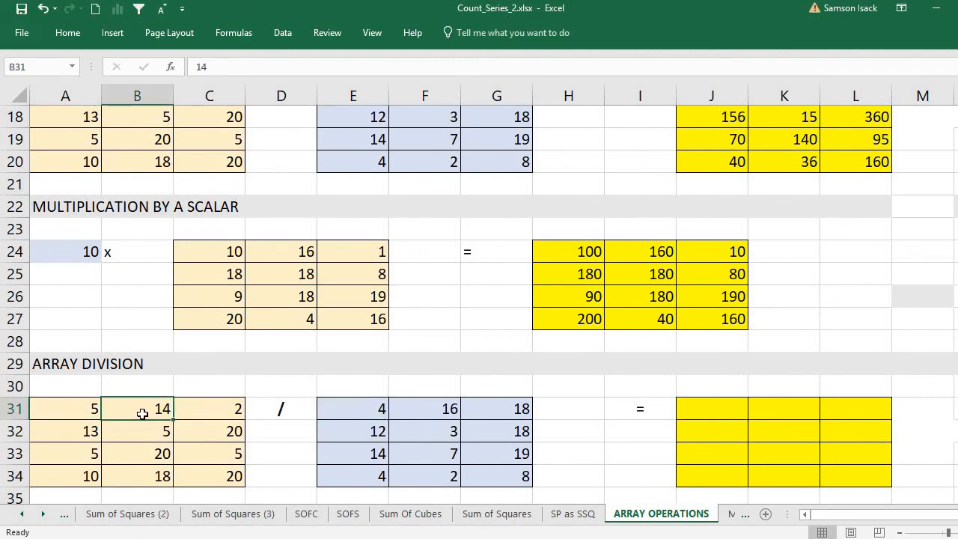
left_click(430, 408)
left_click(208, 408)
left_click(500, 408)
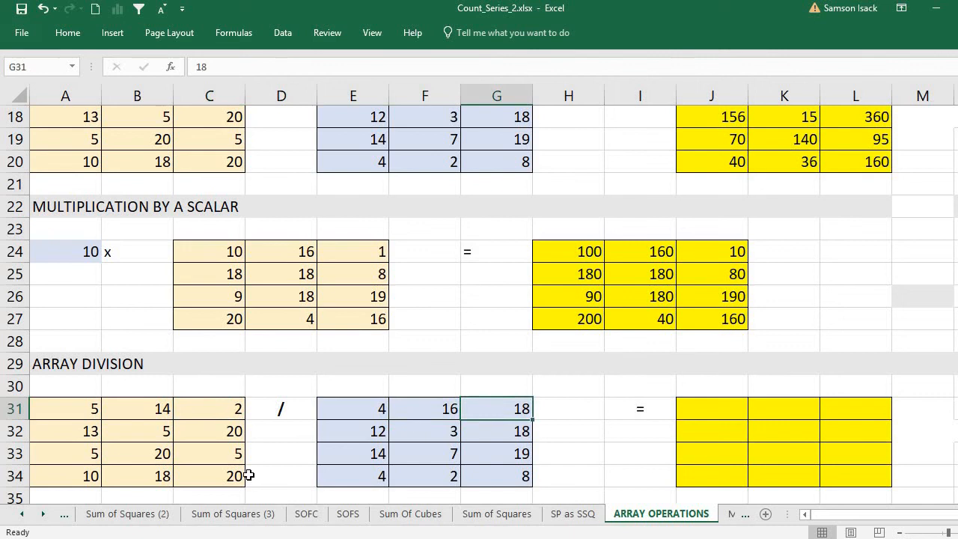
left_click(226, 476)
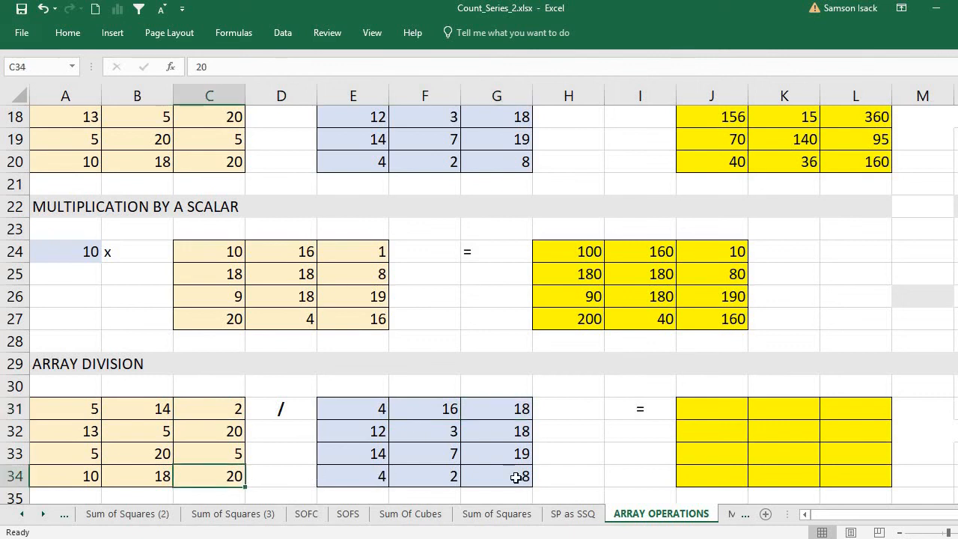
left_click(515, 478)
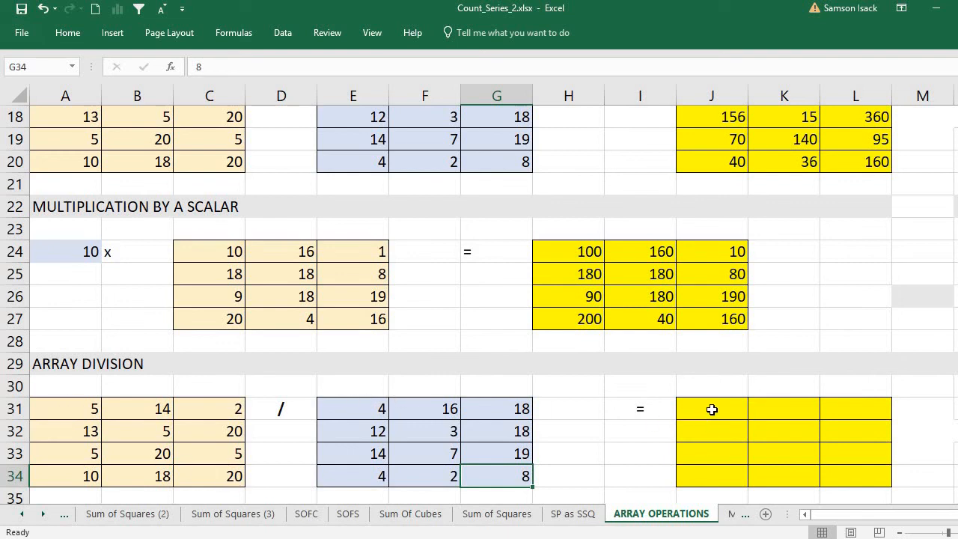
left_click_drag(91, 413, 196, 472)
left_click_drag(352, 408, 500, 479)
- Enter the array formula =A31:C34/E31:G34 across the whole division result range J31:L34
left_click_drag(693, 408, 832, 470)
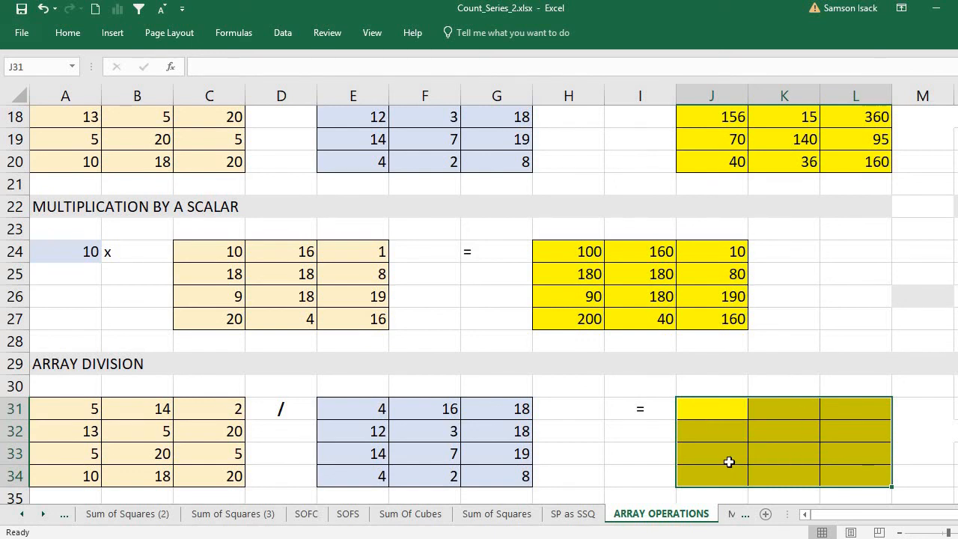
type("=")
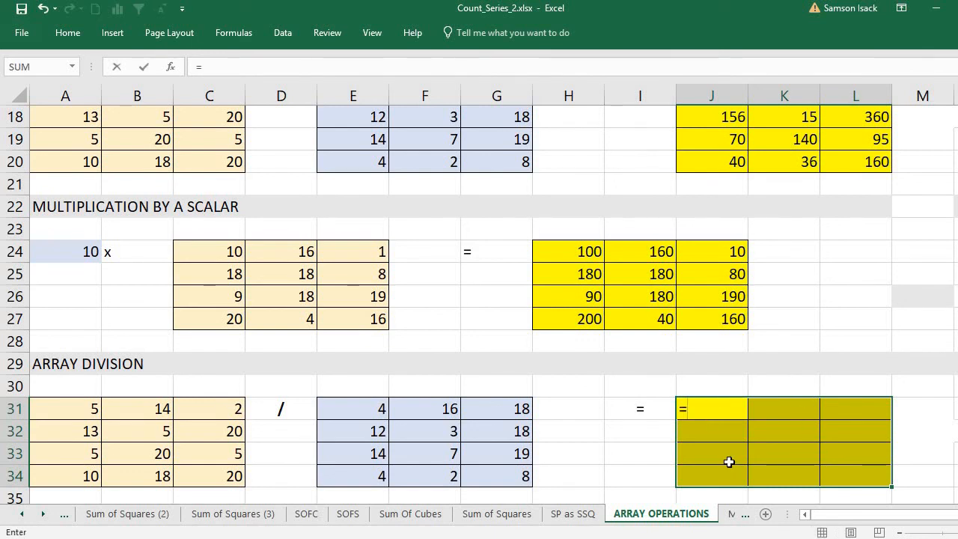
left_click_drag(69, 408, 222, 476)
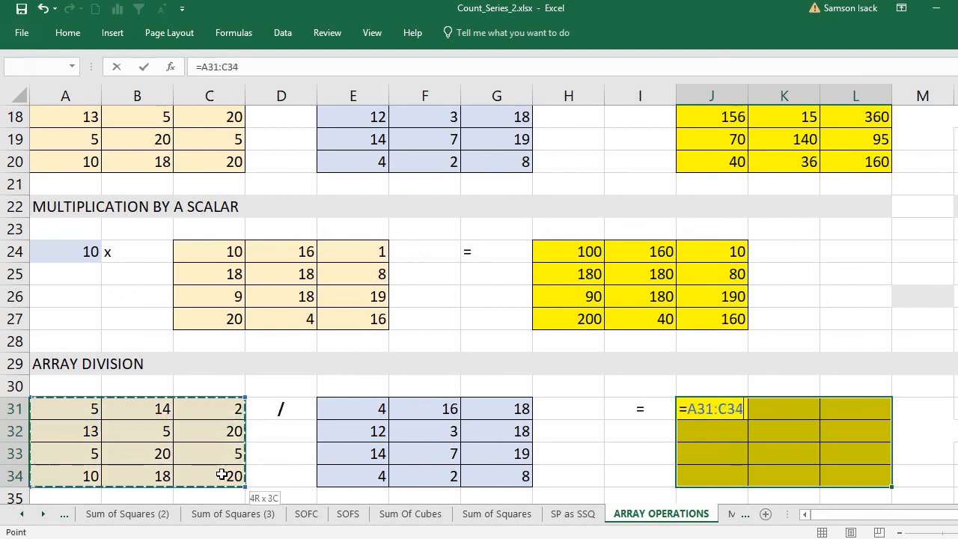
type("/")
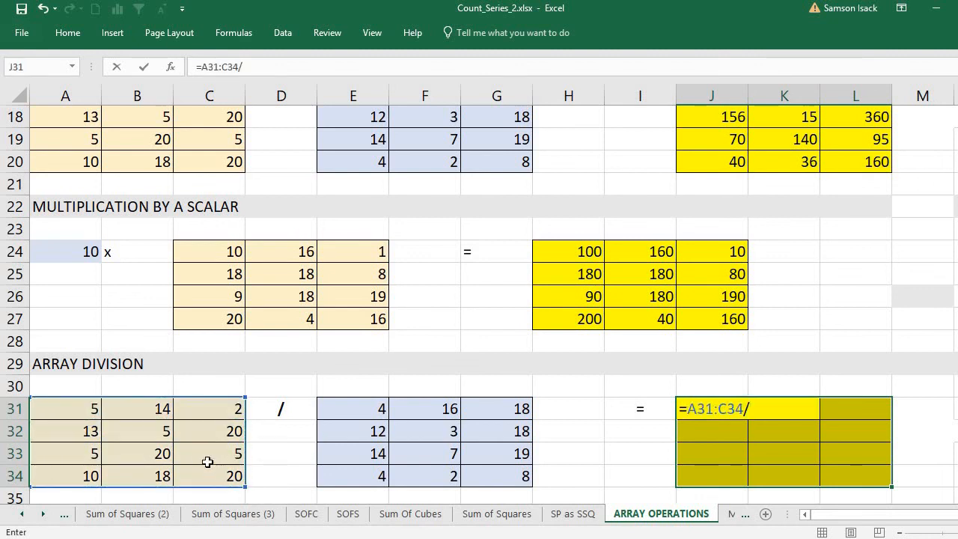
left_click_drag(351, 410, 513, 464)
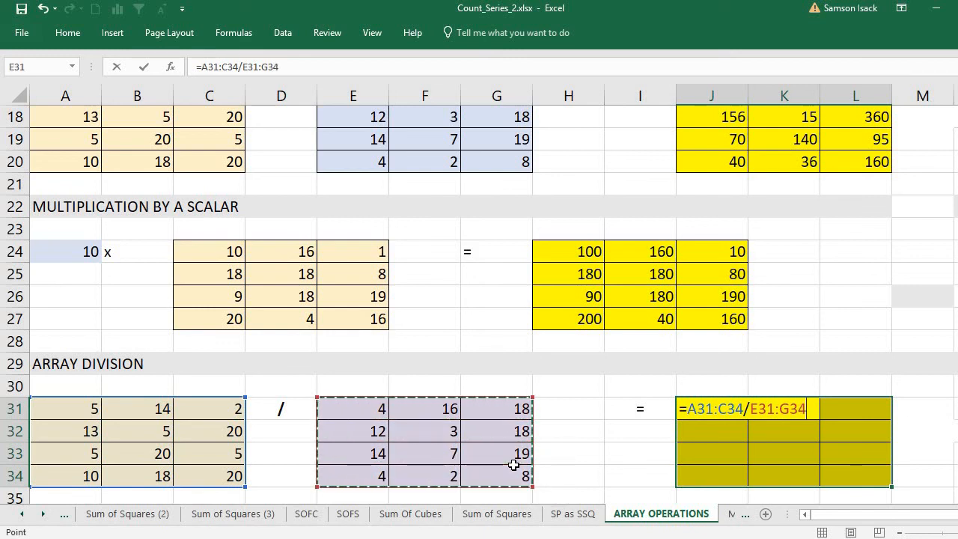
key("ctrl+shift+Return")
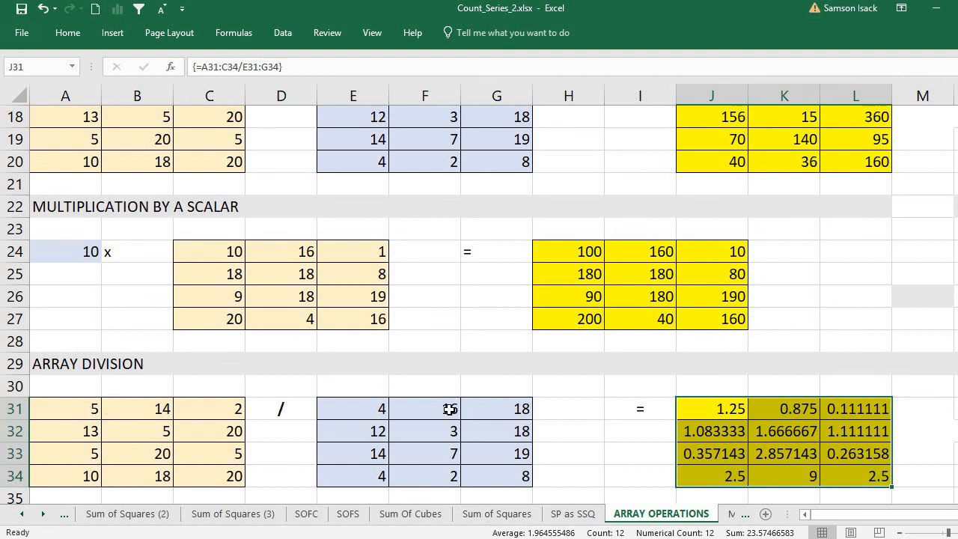
- Inspect the division result J31 and check K34 against its source cells B34 and F34
left_click(693, 409)
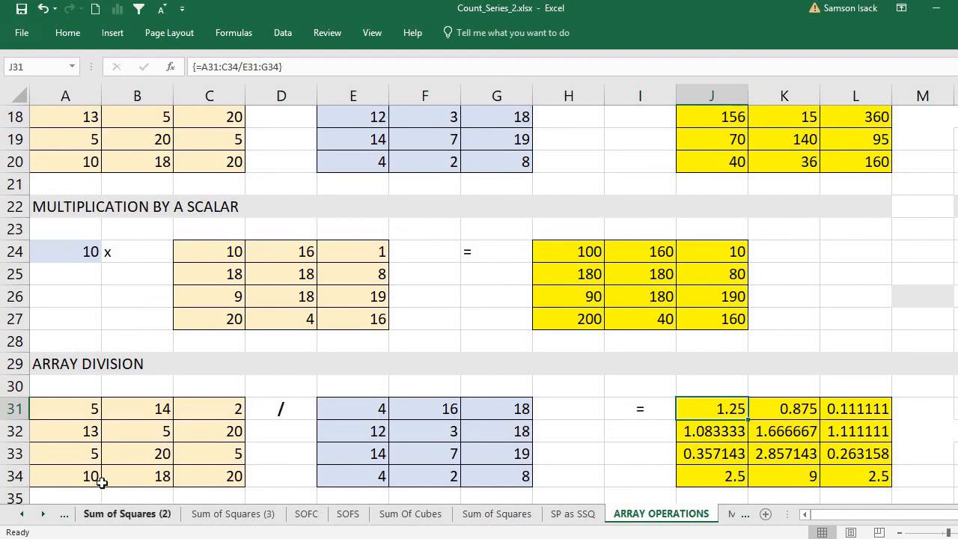
left_click(141, 477)
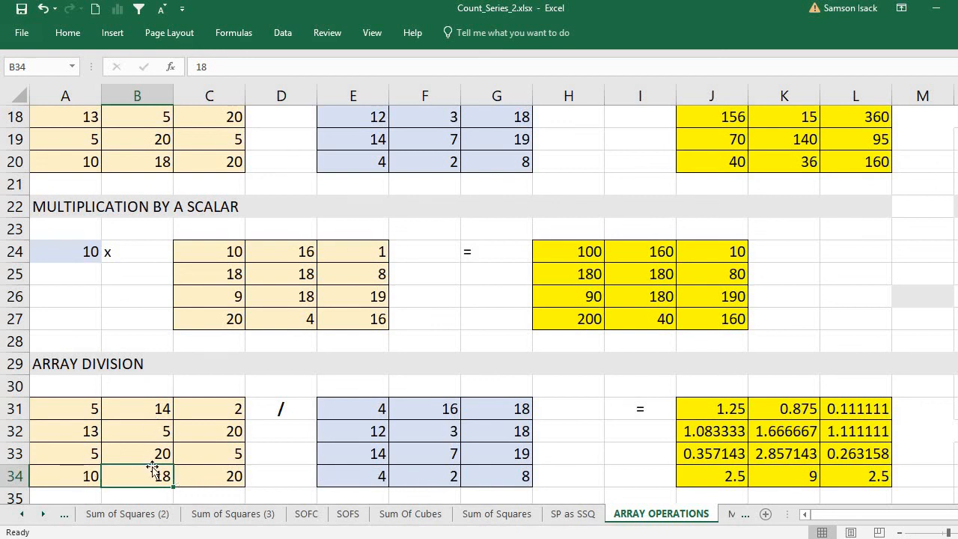
left_click(343, 474)
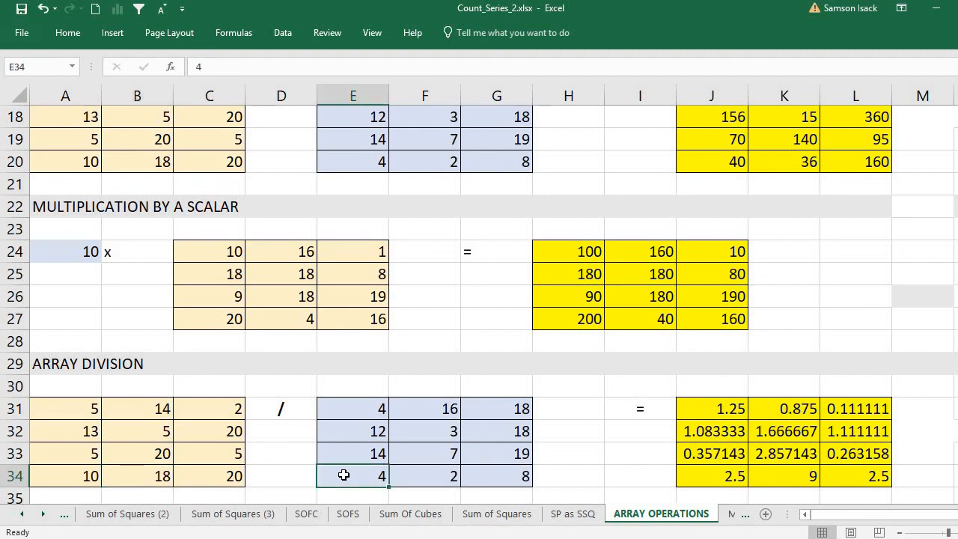
left_click(430, 478)
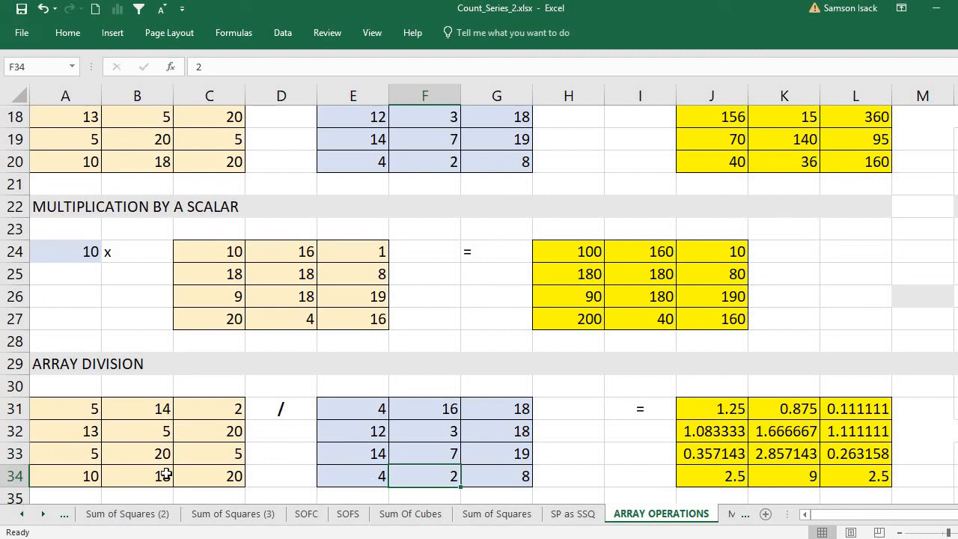
left_click(788, 477)
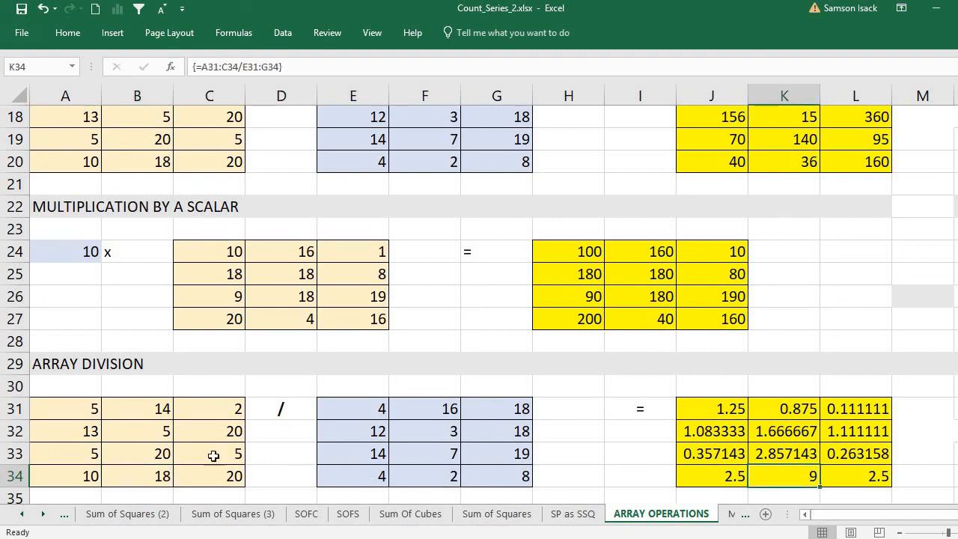
- Review the dividend array A31:C34 and the divisor array E31:G34 once more beside the division results
left_click_drag(66, 408, 218, 480)
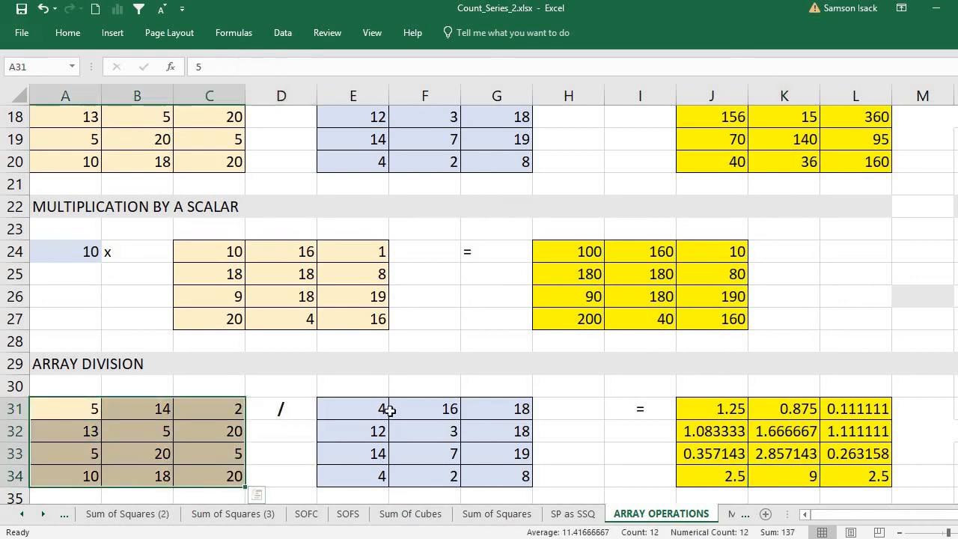
left_click_drag(364, 408, 523, 476)
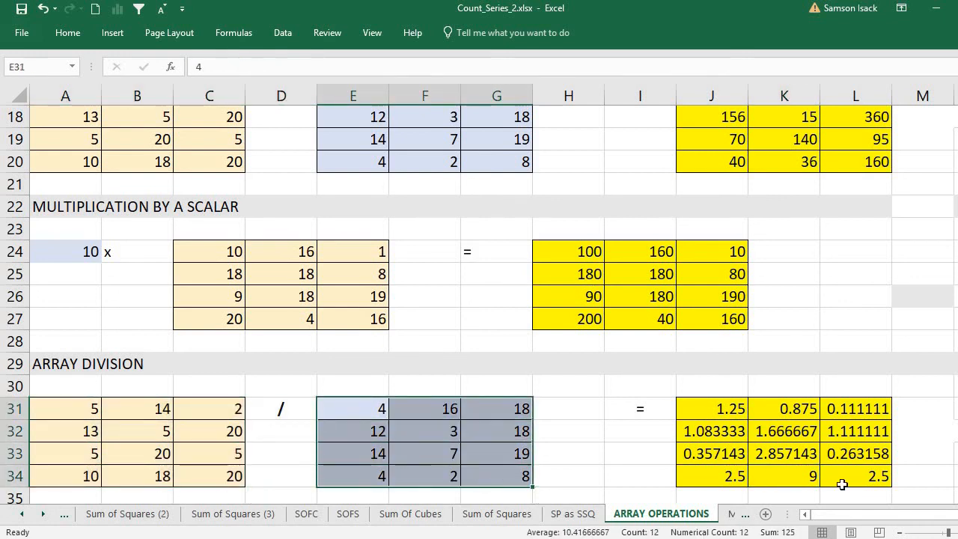
key("Return")
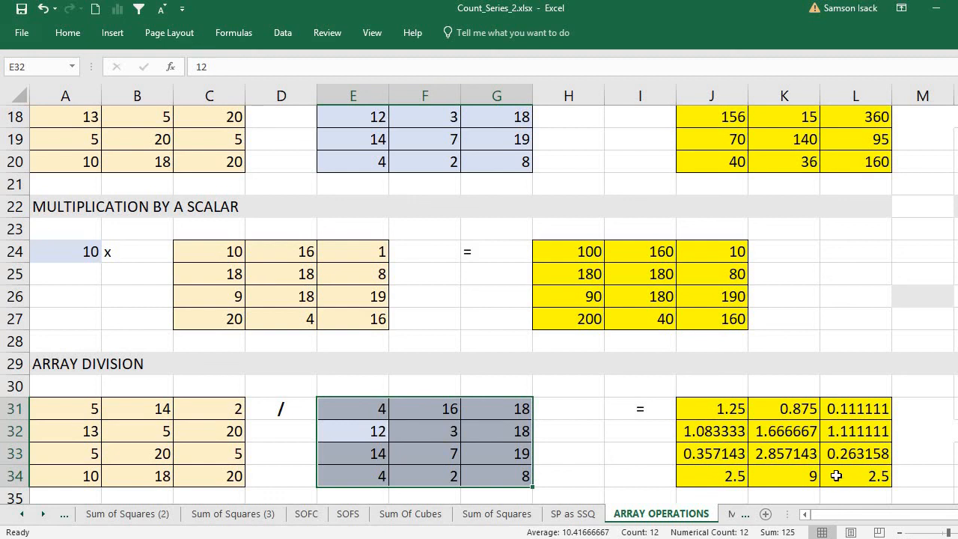
left_click(520, 350)
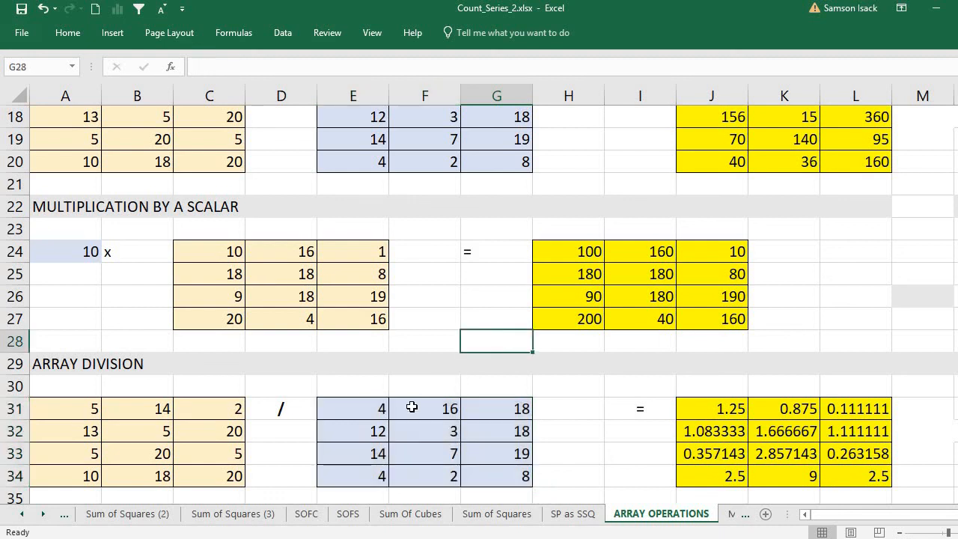
left_click(413, 407)
- Review all the completed array operation sections from addition to division, and return to the worksheet title in A1
scroll(320, 193, "up", 6)
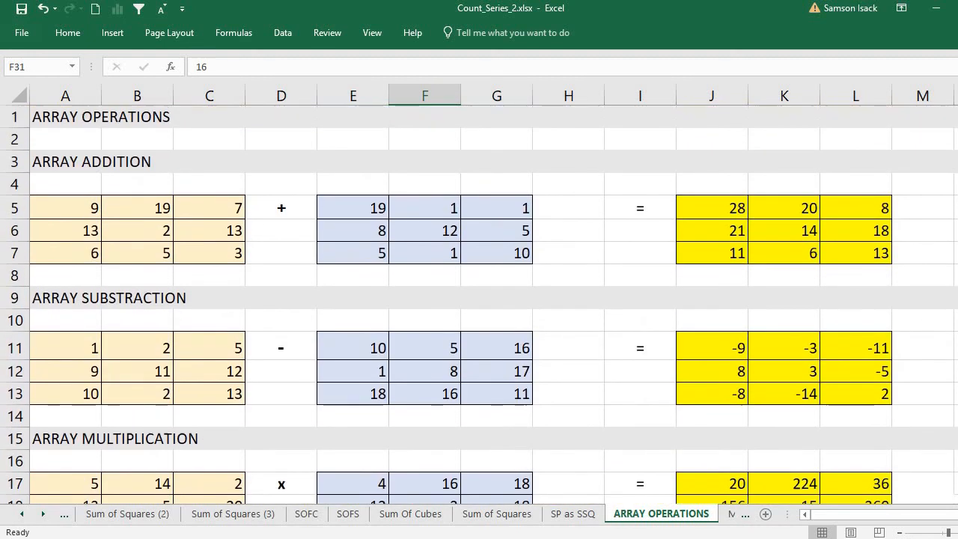
left_click(102, 231)
left_click(77, 369)
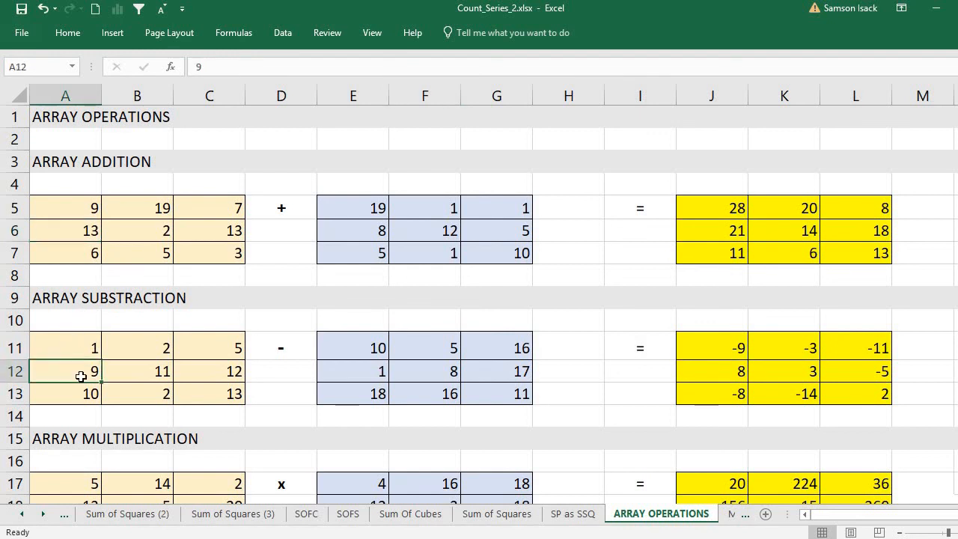
left_click(64, 482)
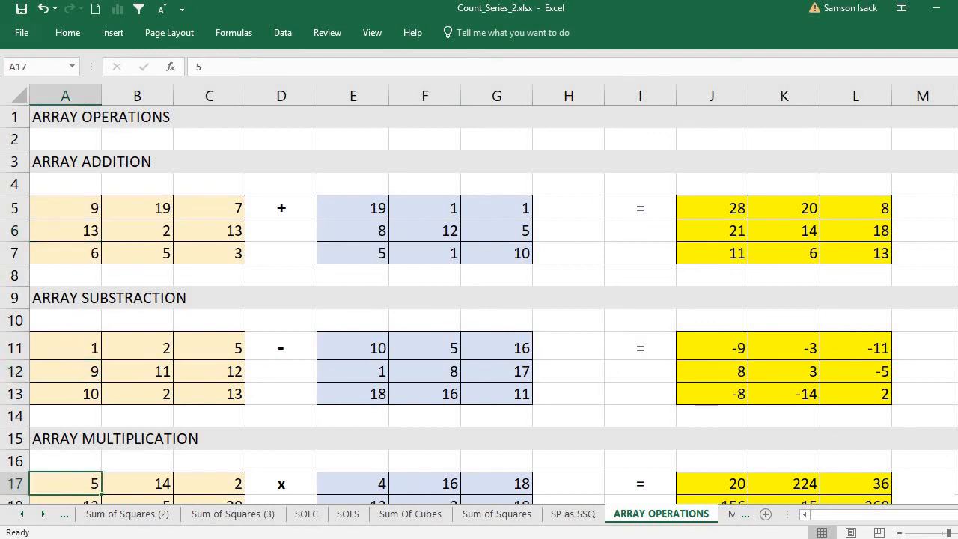
scroll(700, 229, "down", 1)
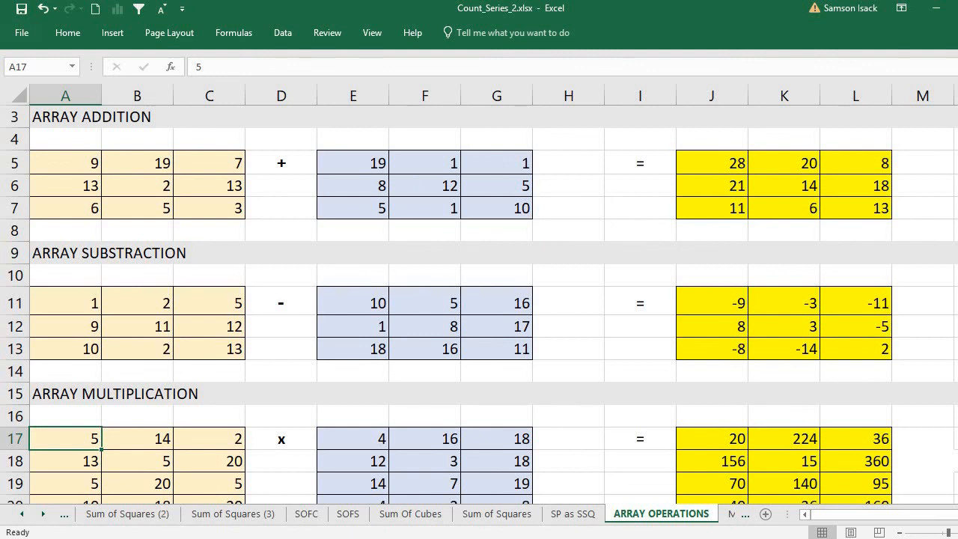
scroll(478, 299, "down", 5)
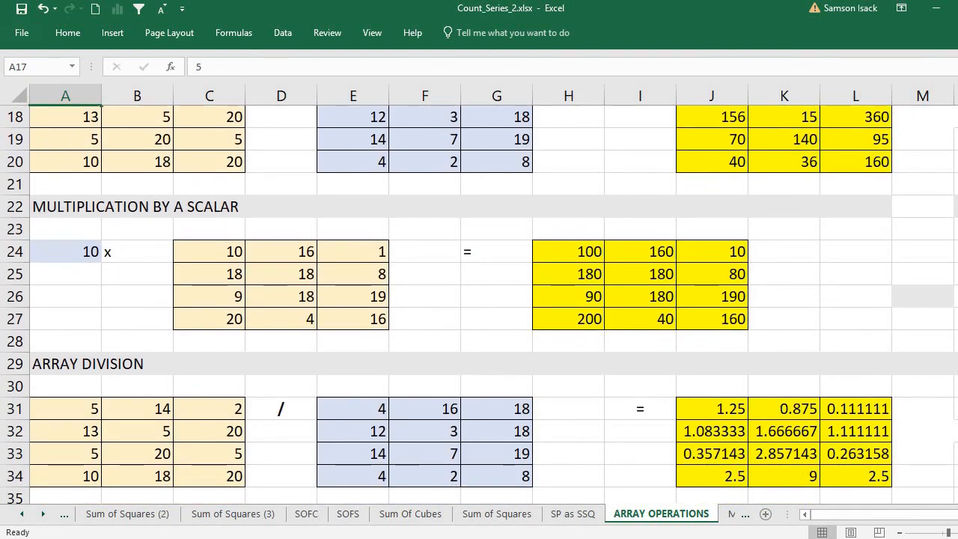
scroll(686, 205, "up", 6)
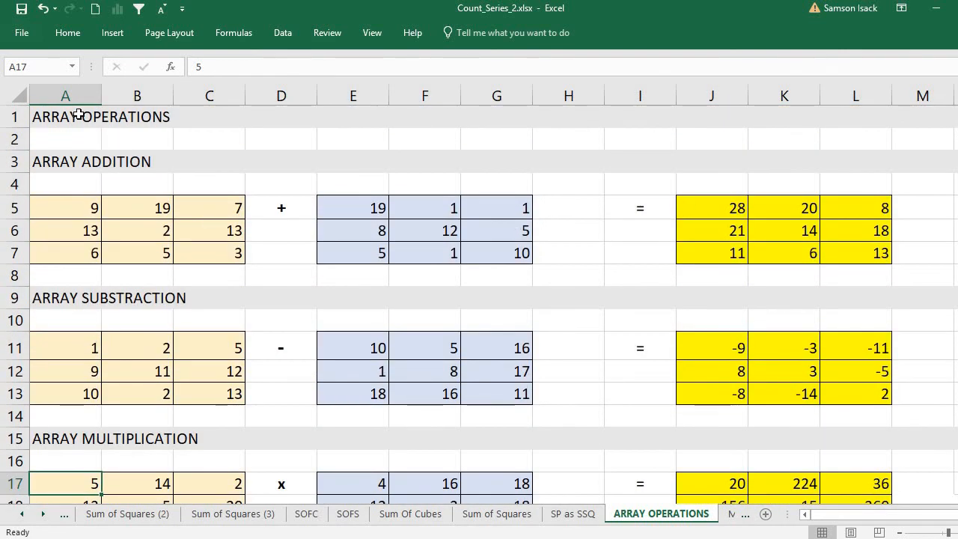
left_click(79, 114)
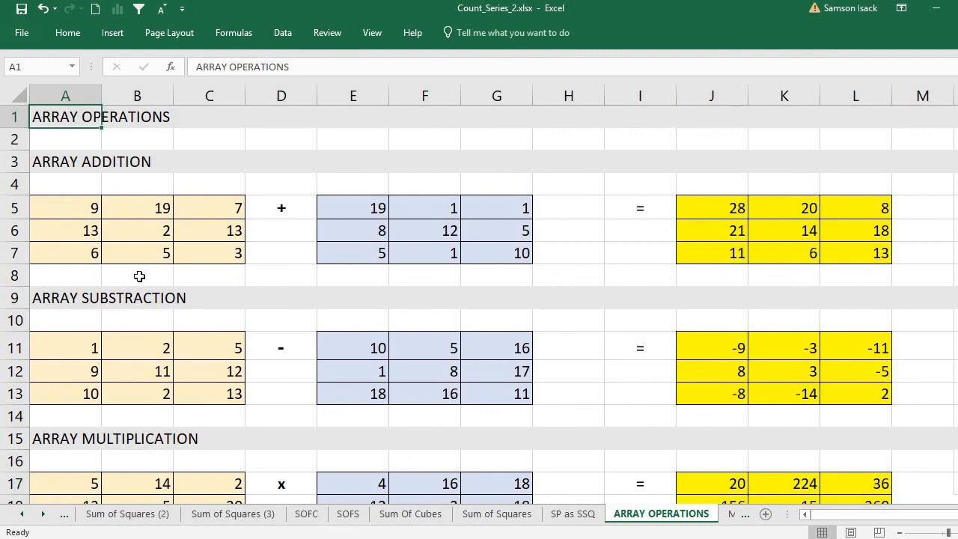